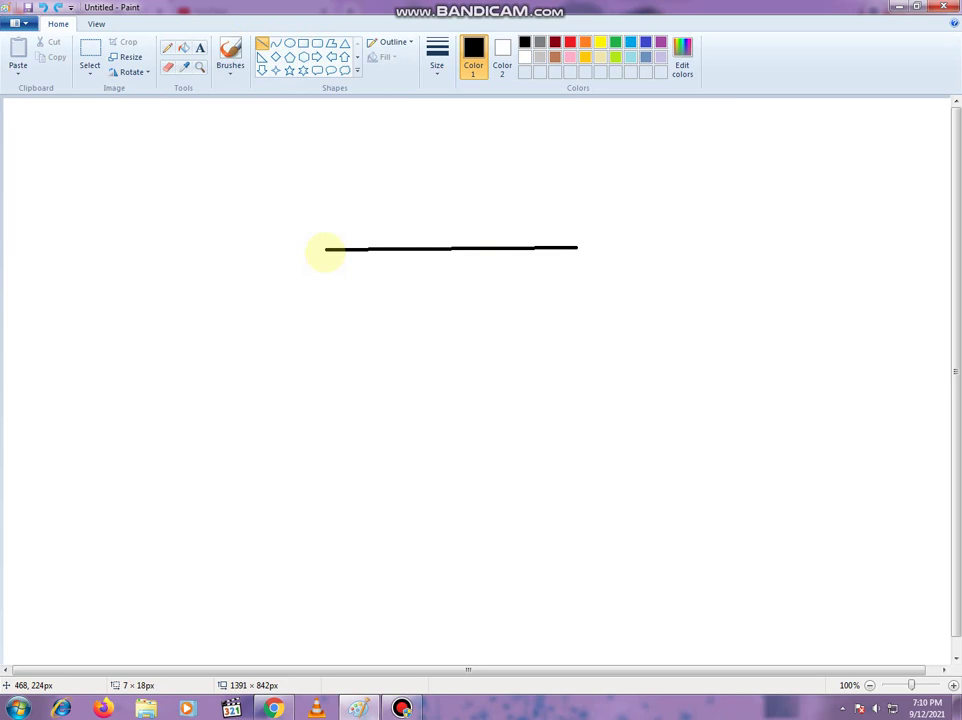
Step: Complete the cup lid under the existing horizontal line with two short slanted ends and a long lower edge
left_click_drag(325, 249, 312, 268)
left_click_drag(577, 247, 586, 259)
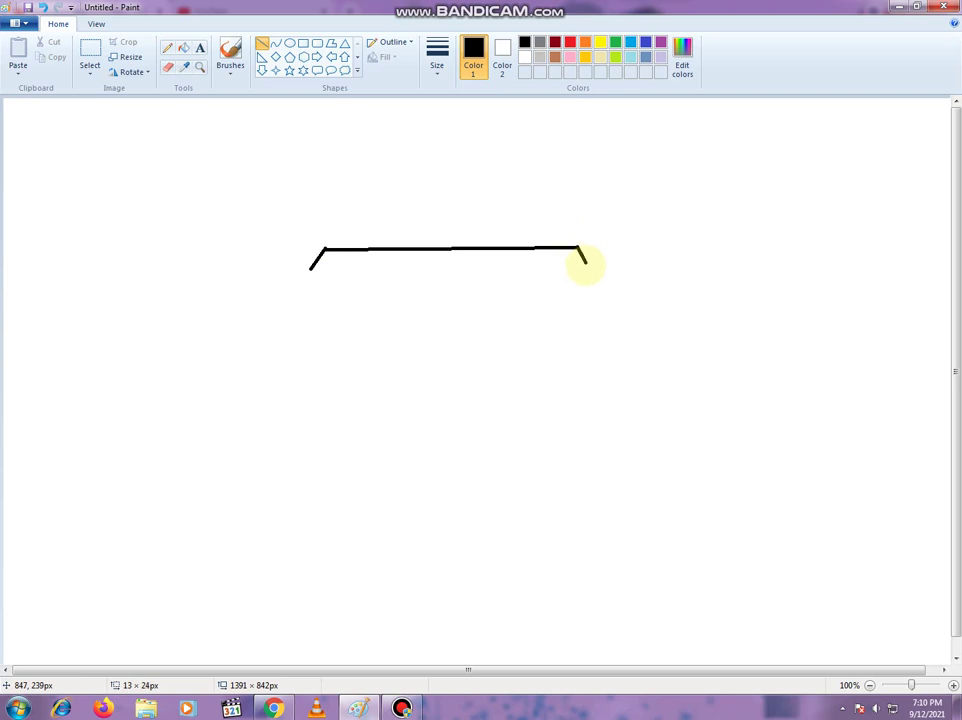
left_click_drag(585, 263, 585, 263)
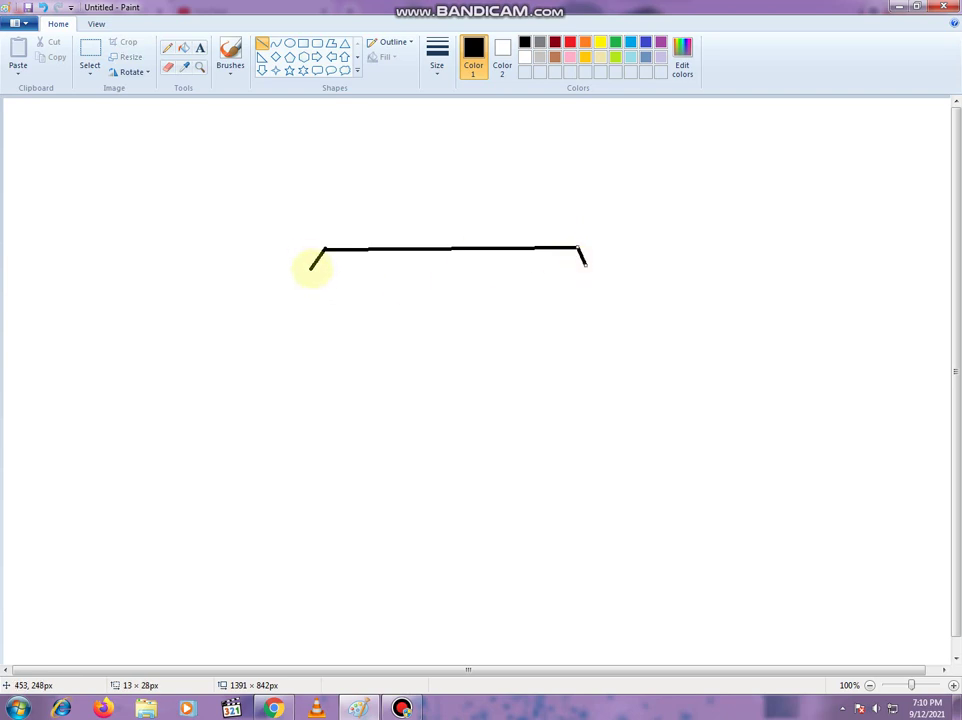
left_click_drag(310, 268, 585, 264)
left_click(412, 307)
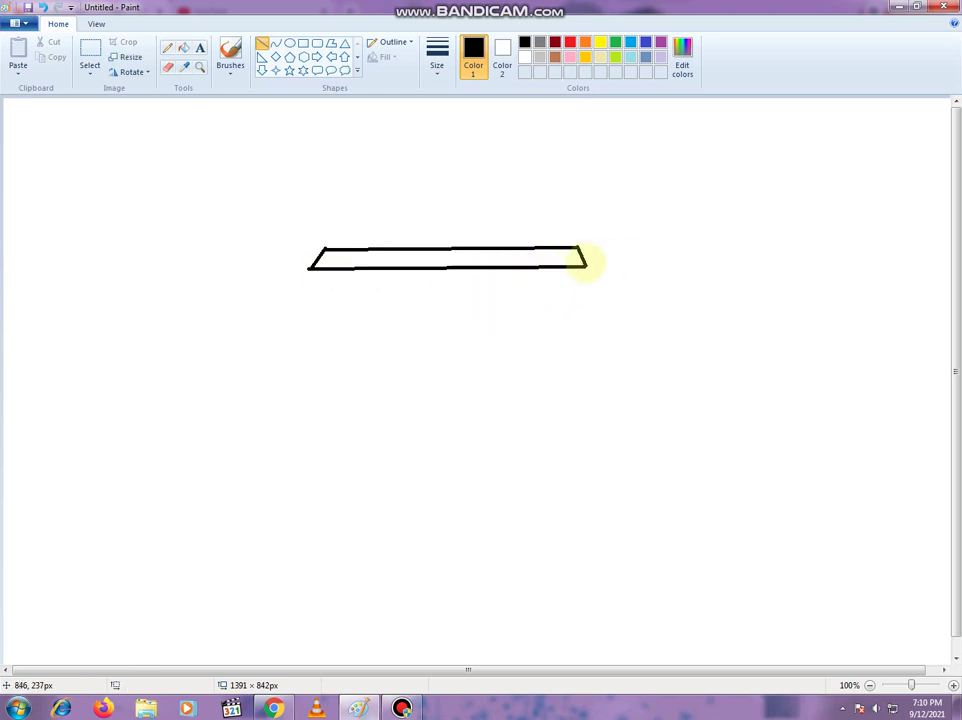
left_click_drag(586, 265, 530, 483)
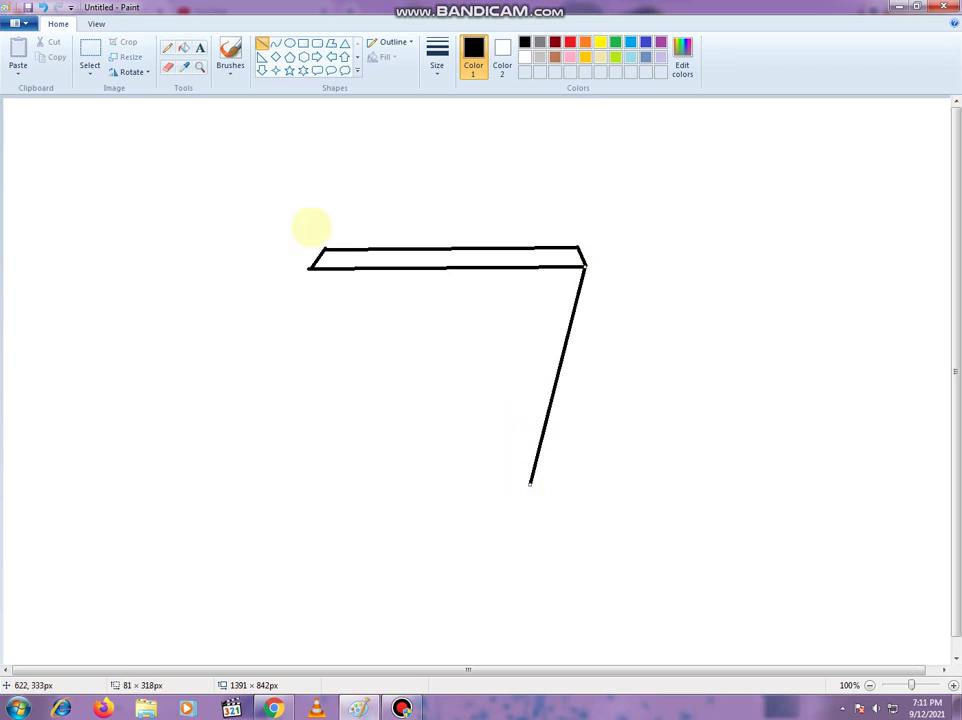
left_click_drag(309, 268, 361, 497)
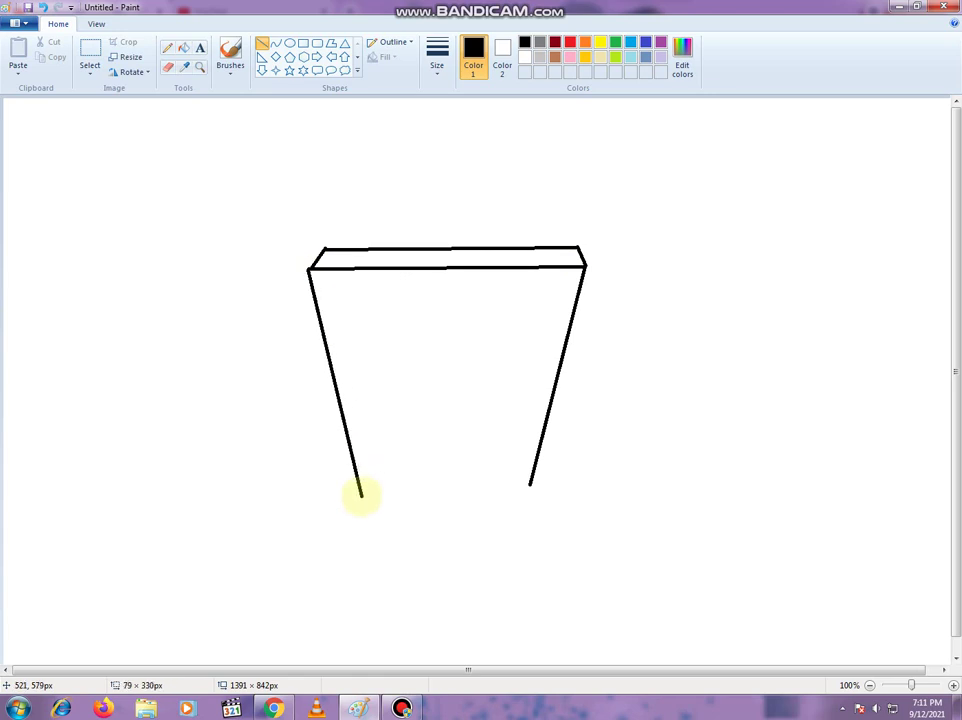
left_click(459, 481)
left_click_drag(530, 485, 361, 494)
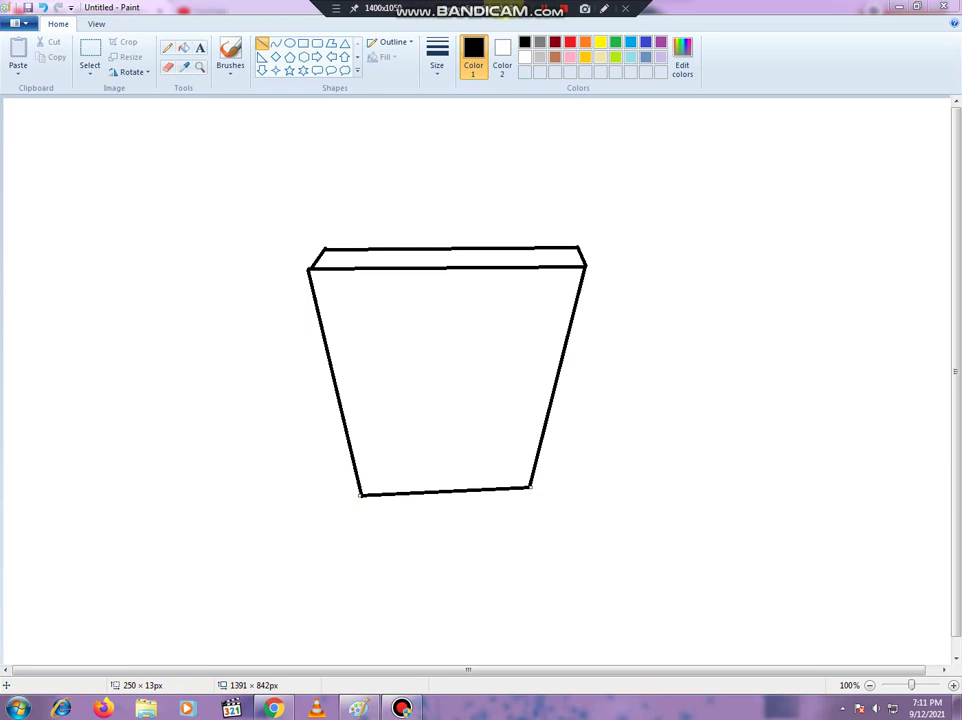
left_click(556, 10)
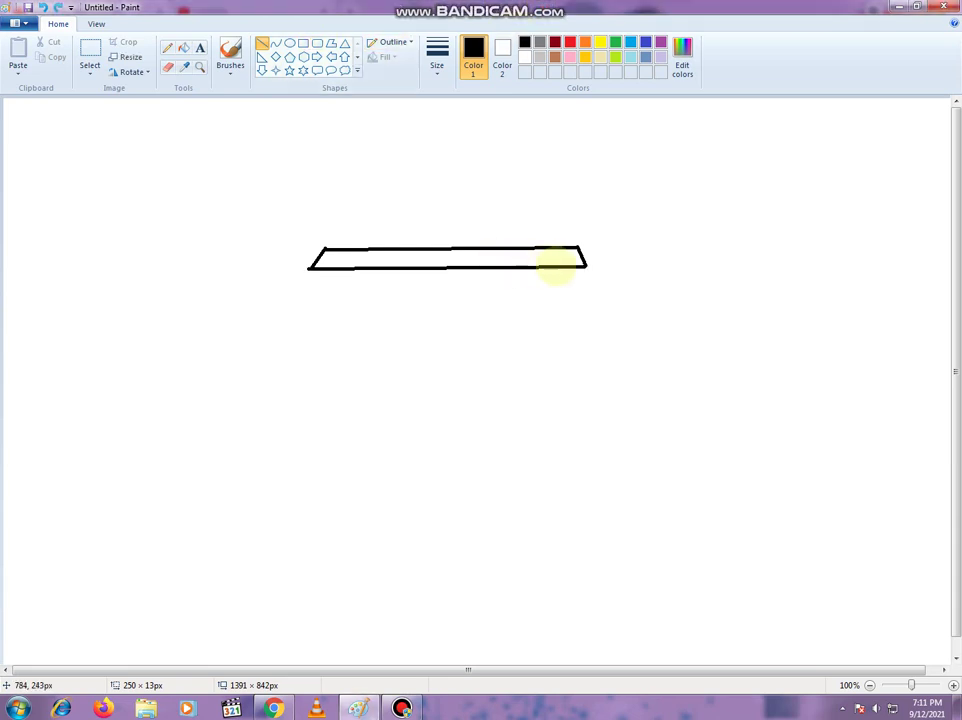
Step: Draw the tapering cup body with two slanted sides starting slightly inside the lid's ends and a base line joining them
left_click_drag(569, 266, 502, 521)
left_click_drag(325, 267, 370, 528)
left_click_drag(501, 521, 370, 528)
left_click(456, 340)
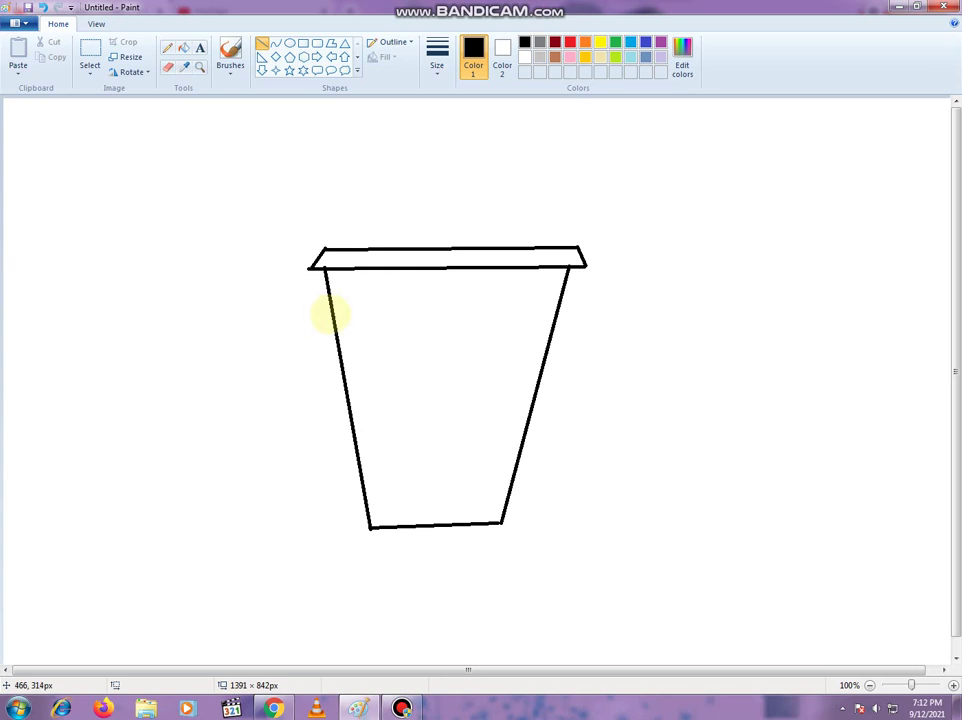
Step: Draw two straight lines across the cup body, about 325 px and 247 px wide, to mark off a middle band
left_click_drag(333, 317, 557, 316)
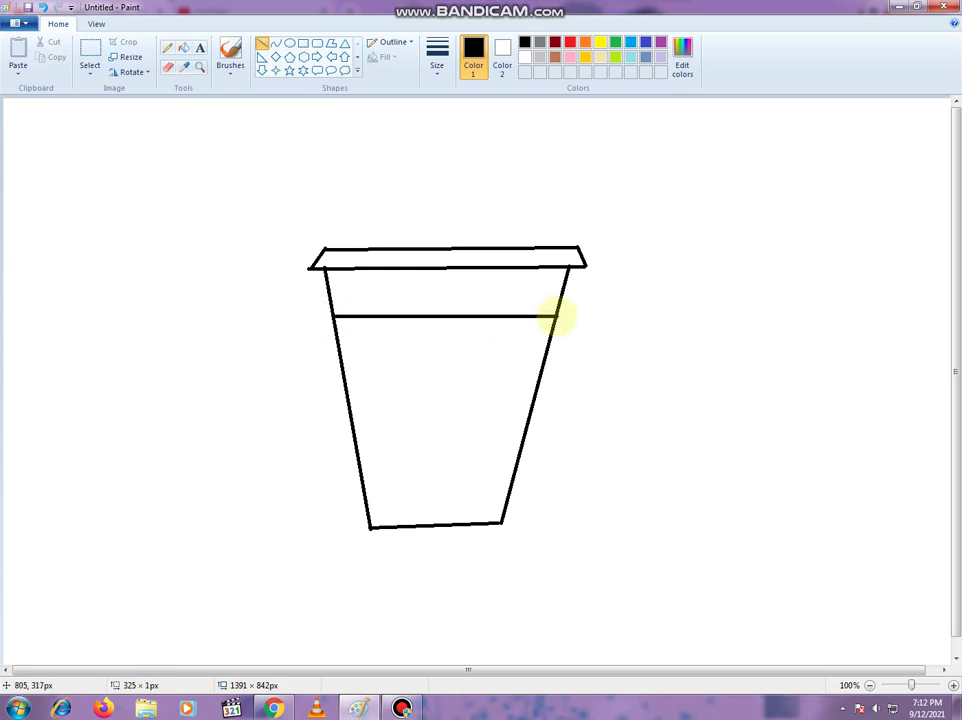
mouse_move(354, 438)
left_mouse_down()
mouse_move(543, 434)
mouse_move(521, 443)
left_mouse_up()
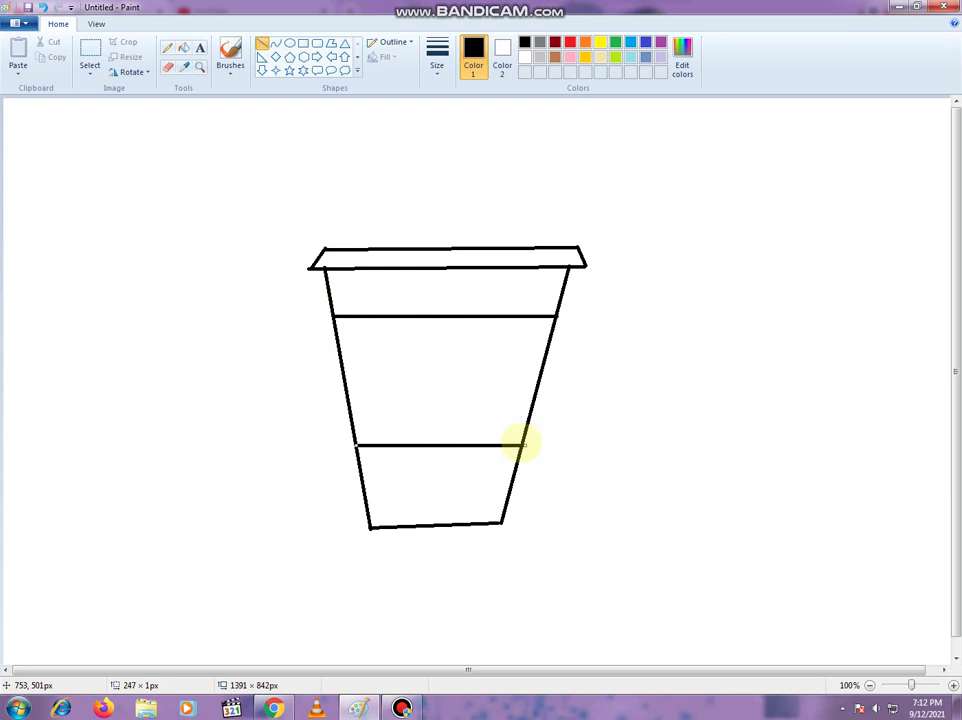
left_click_drag(521, 444, 520, 441)
left_click(436, 384)
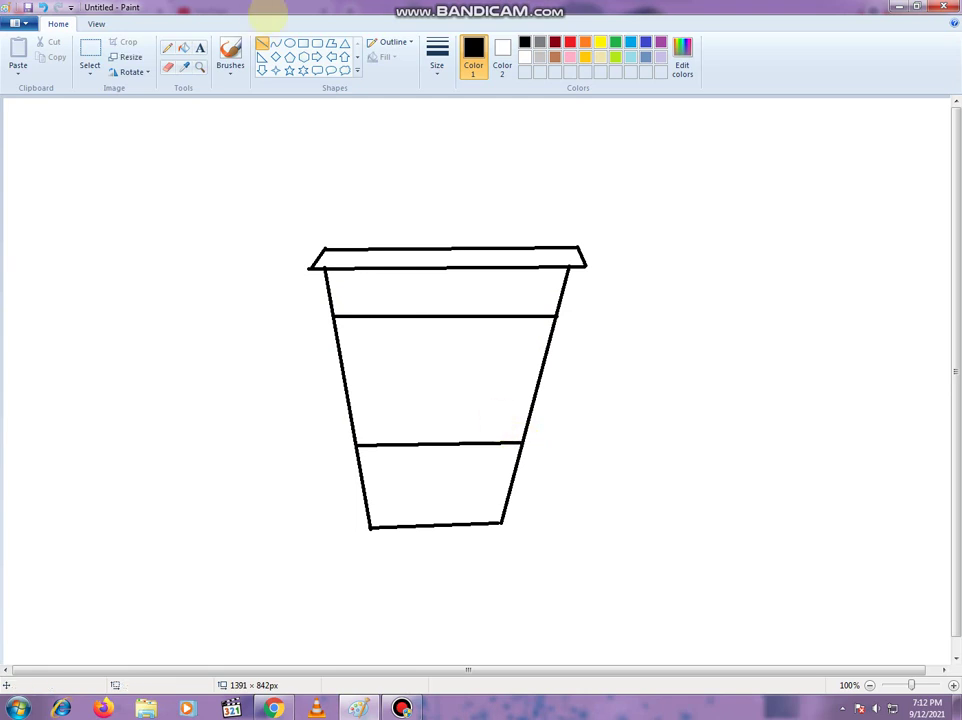
Step: Draw an oval eye about 65 × 75 px in the left part of the middle band and fill it black
left_click(289, 43)
left_click_drag(352, 331, 411, 378)
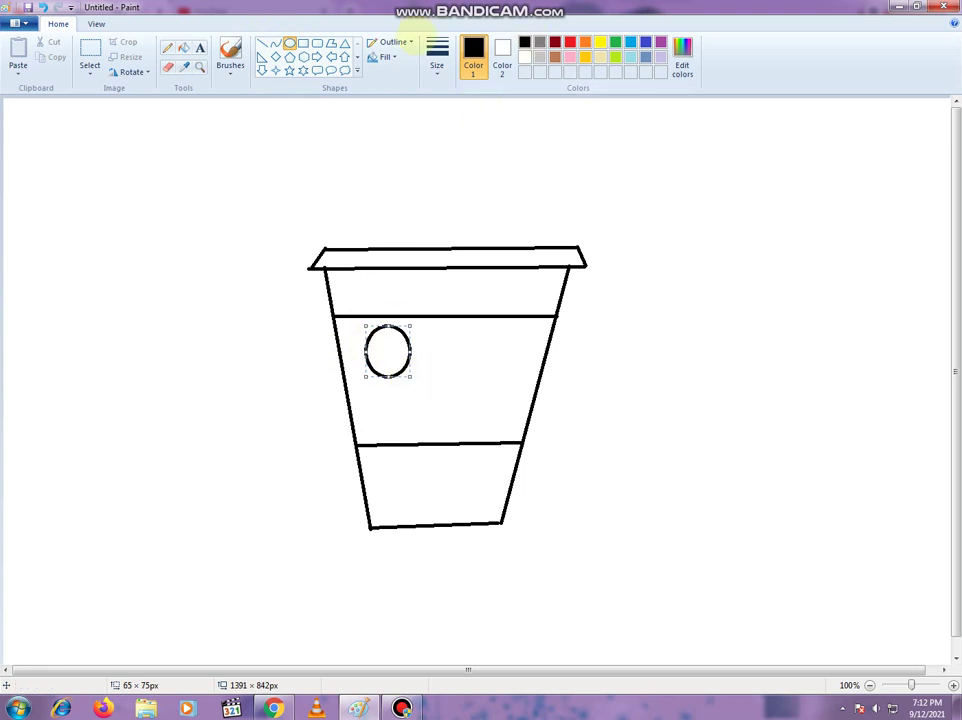
left_click(184, 47)
left_click(380, 345)
Step: Add two solid white oval highlights inside the black eye, one about 26 × 25 px at upper left and a smaller one at lower right
left_click(289, 43)
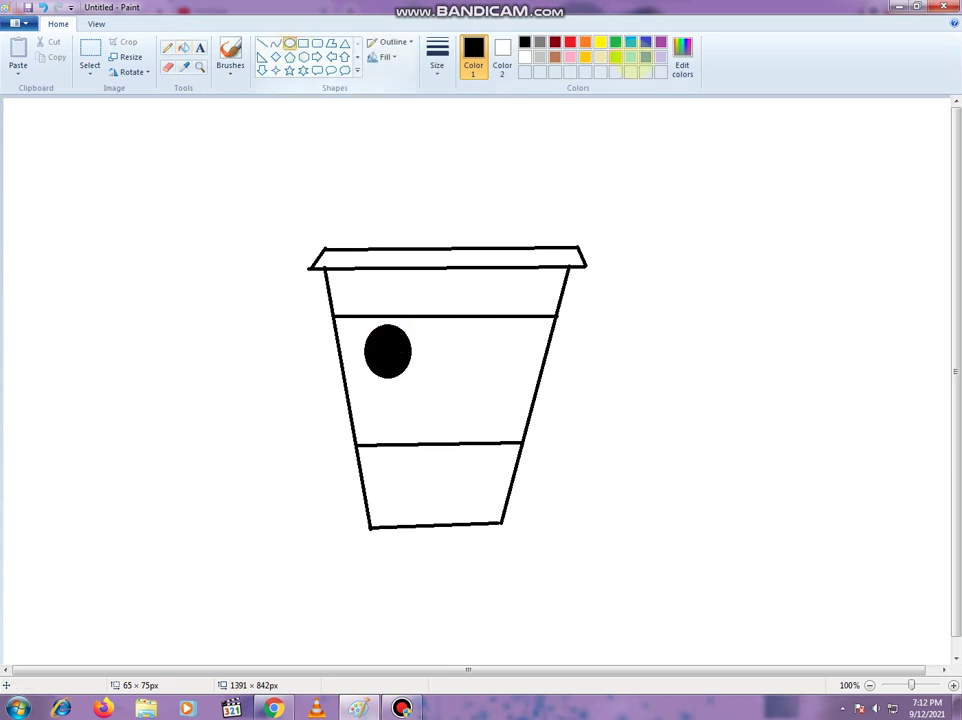
left_click(524, 57)
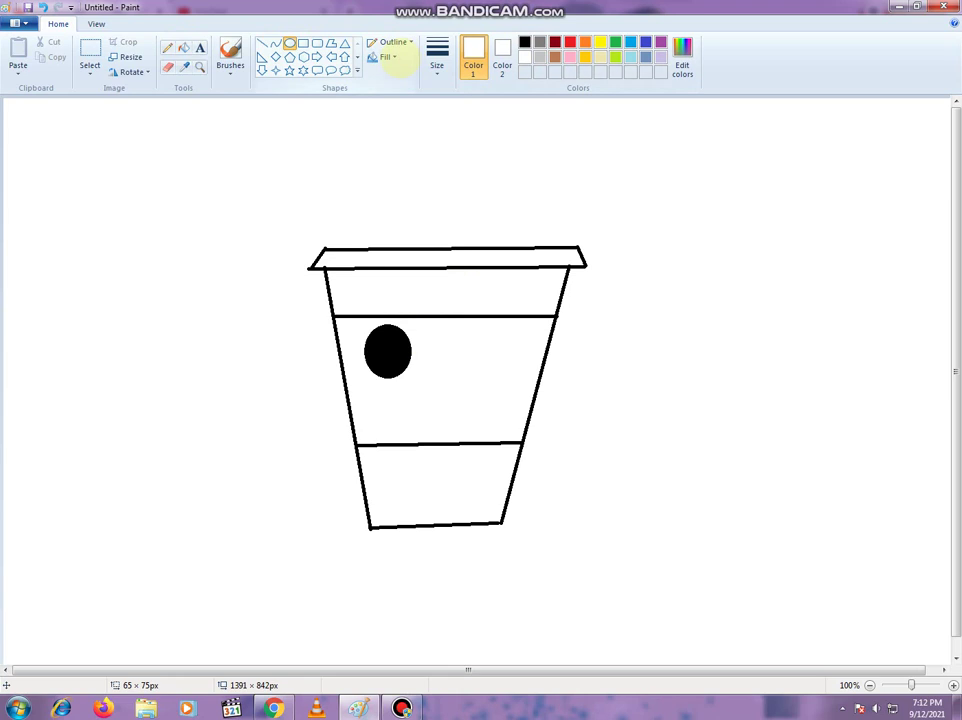
left_click(388, 57)
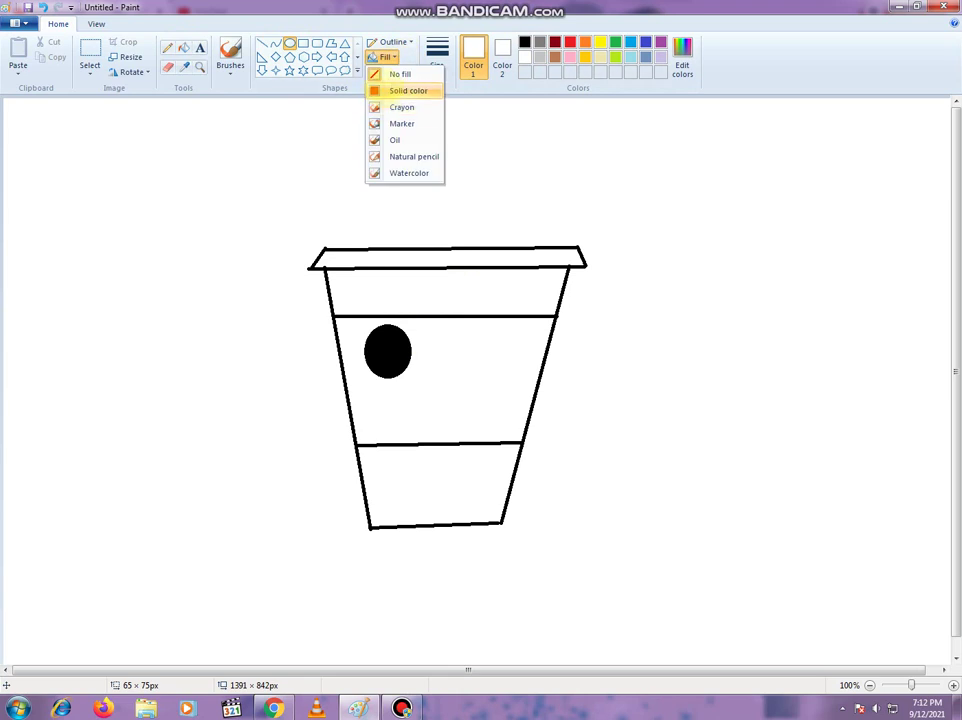
left_click(400, 90)
left_click_drag(379, 334, 399, 358)
left_click(403, 375)
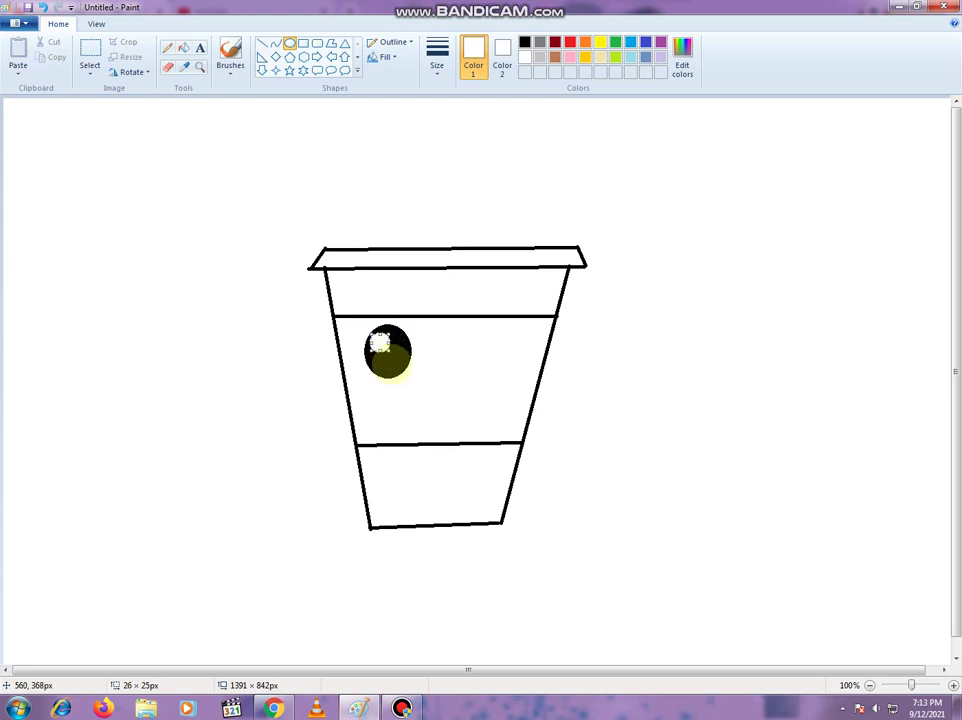
left_click_drag(391, 360, 402, 371)
left_click(413, 356)
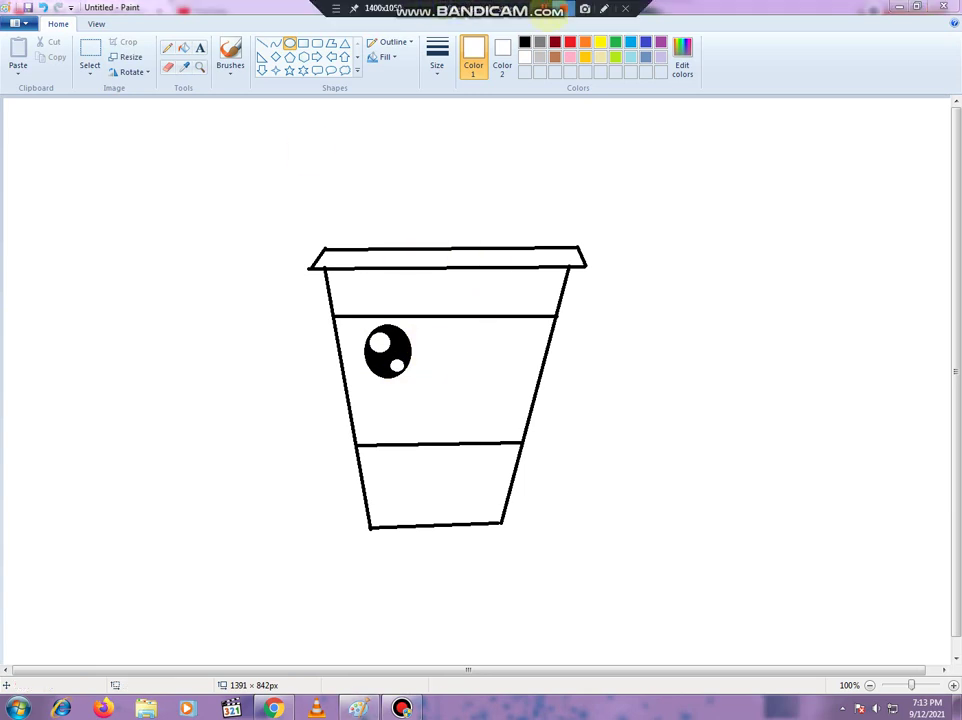
Step: Draw a winking right eye from two black curves meeting at their left end, about 57 × 19 px and 44 × 51 px
left_click(275, 43)
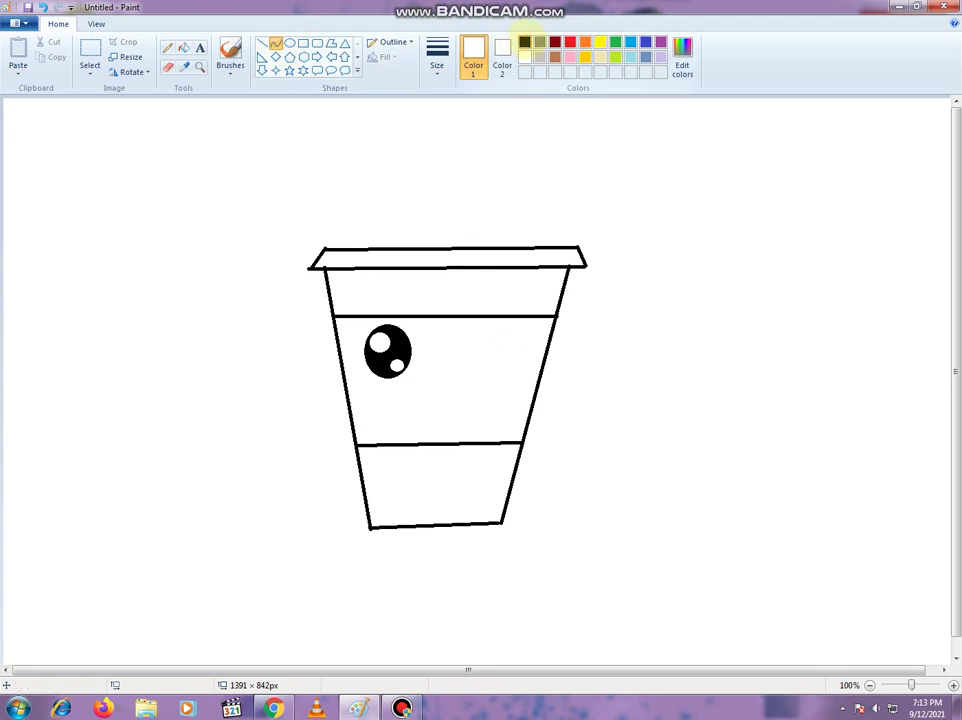
left_click(524, 41)
mouse_move(498, 357)
left_mouse_down()
mouse_move(474, 358)
mouse_move(477, 342)
mouse_move(482, 352)
left_mouse_up()
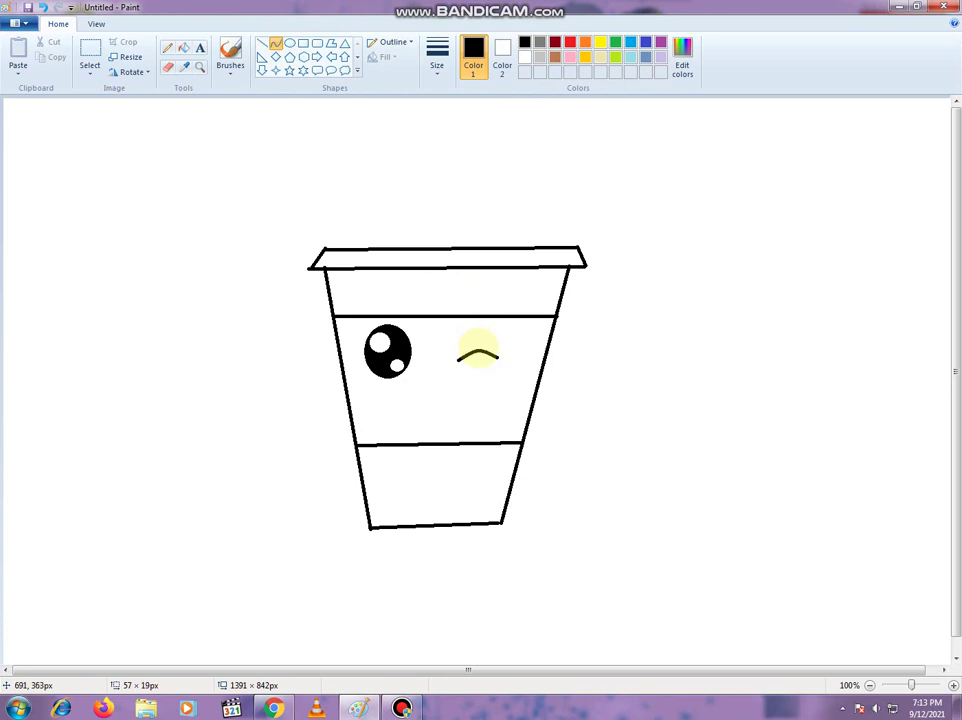
left_click(289, 43)
left_click(277, 43)
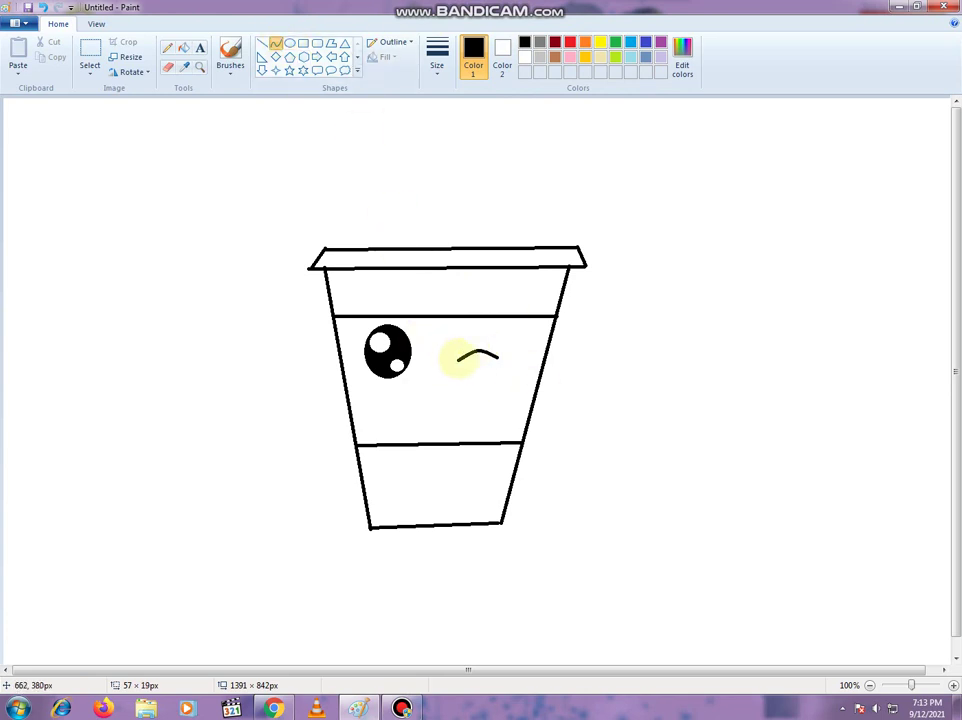
mouse_move(458, 362)
left_mouse_down()
mouse_move(478, 325)
mouse_move(489, 327)
mouse_move(461, 337)
left_mouse_up()
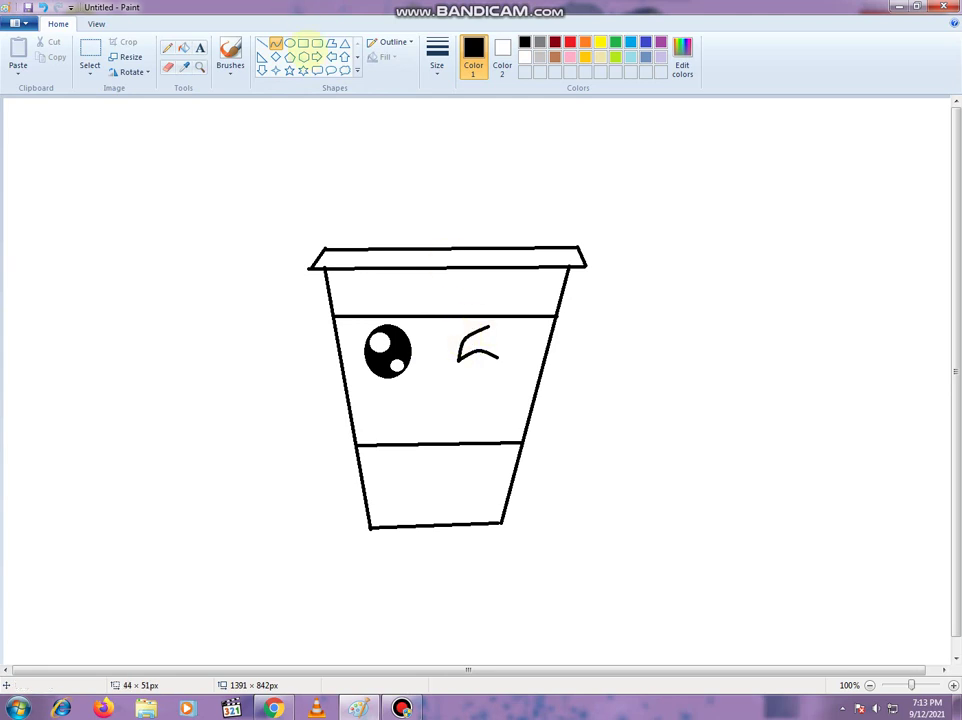
left_click(289, 43)
Step: Draw a curved smile about 107 × 37 px below the eyes and add a short slanted line at each end
left_click(275, 43)
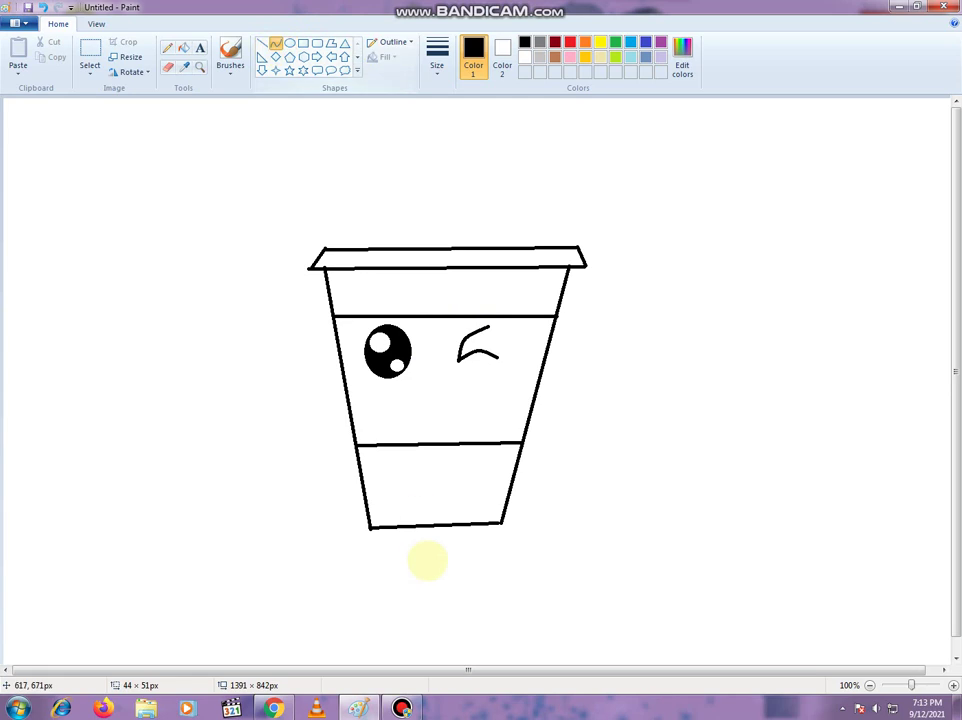
left_click_drag(399, 410, 436, 432)
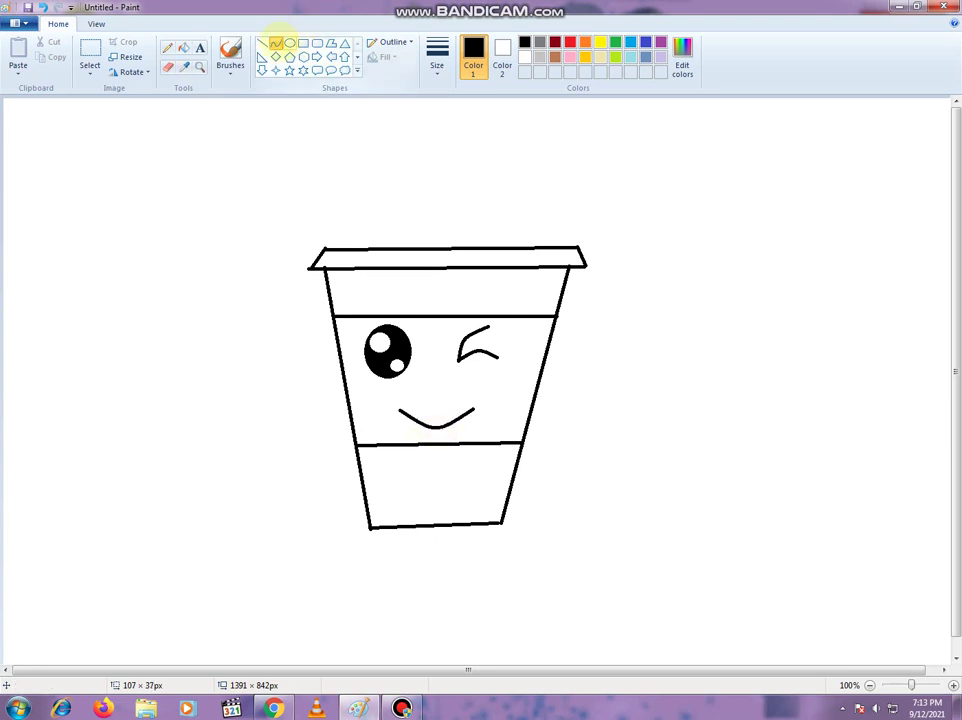
left_click(261, 43)
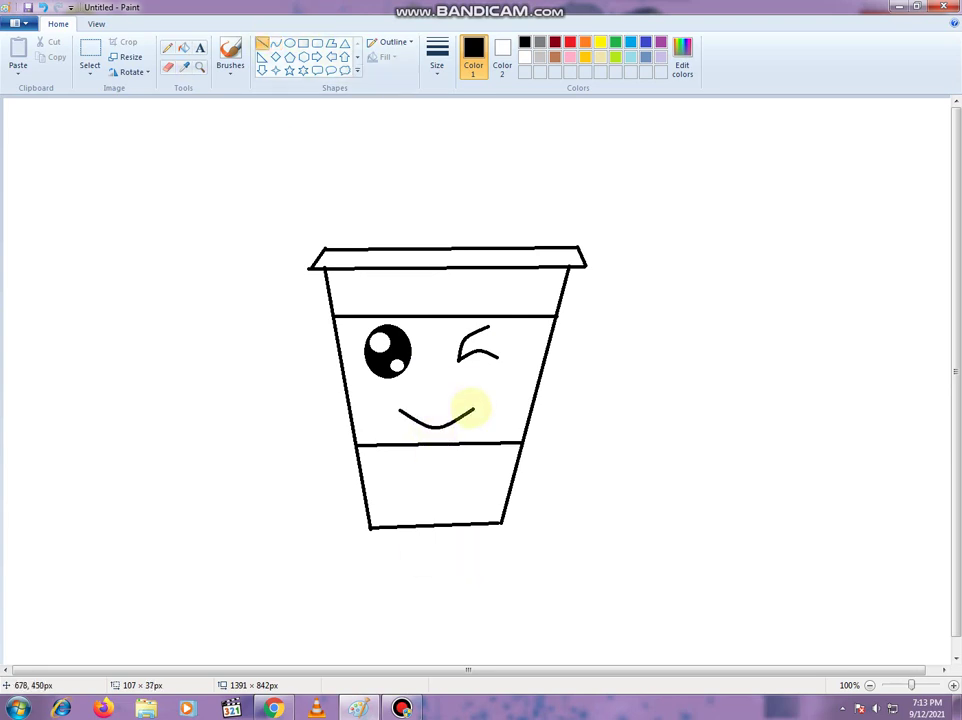
left_click_drag(475, 409, 483, 421)
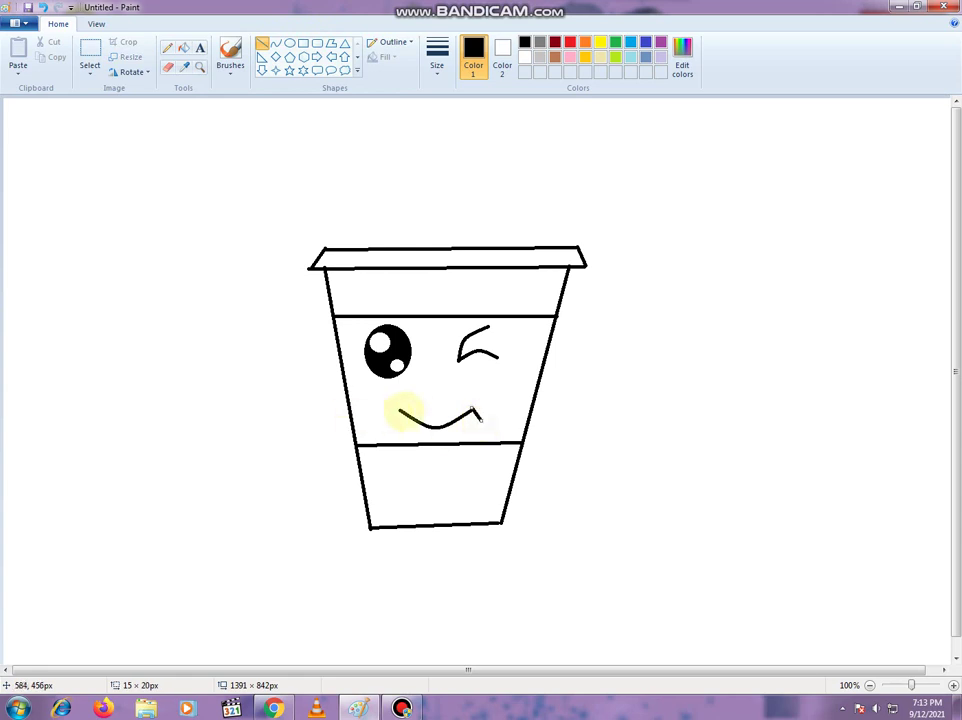
left_click(397, 417)
left_click_drag(398, 418, 392, 420)
left_click(445, 354)
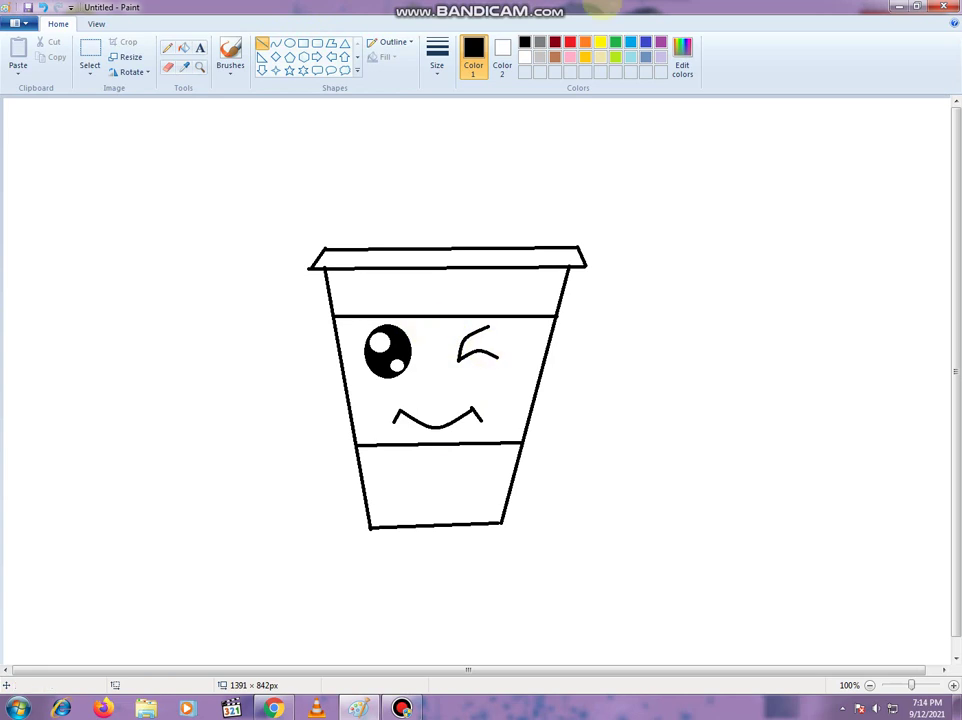
Step: Draw solid pink oval cheeks with pink outlines beside the smile, about 24 × 37 px on the right and 22 × 31 px on the left
left_click(570, 57)
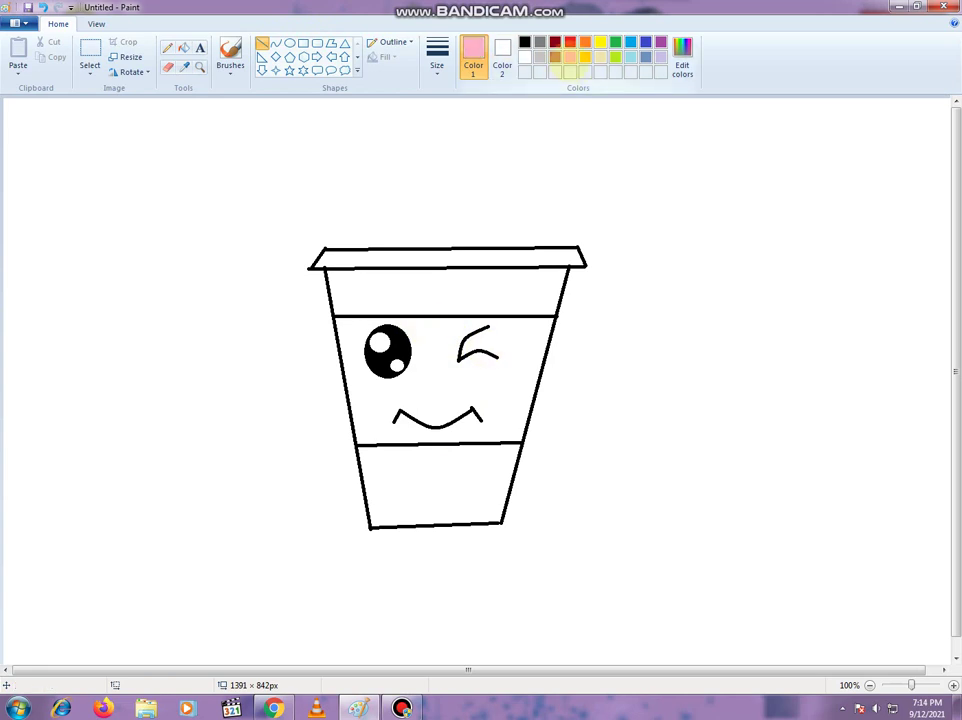
left_click(502, 55)
left_click(600, 57)
left_click(524, 57)
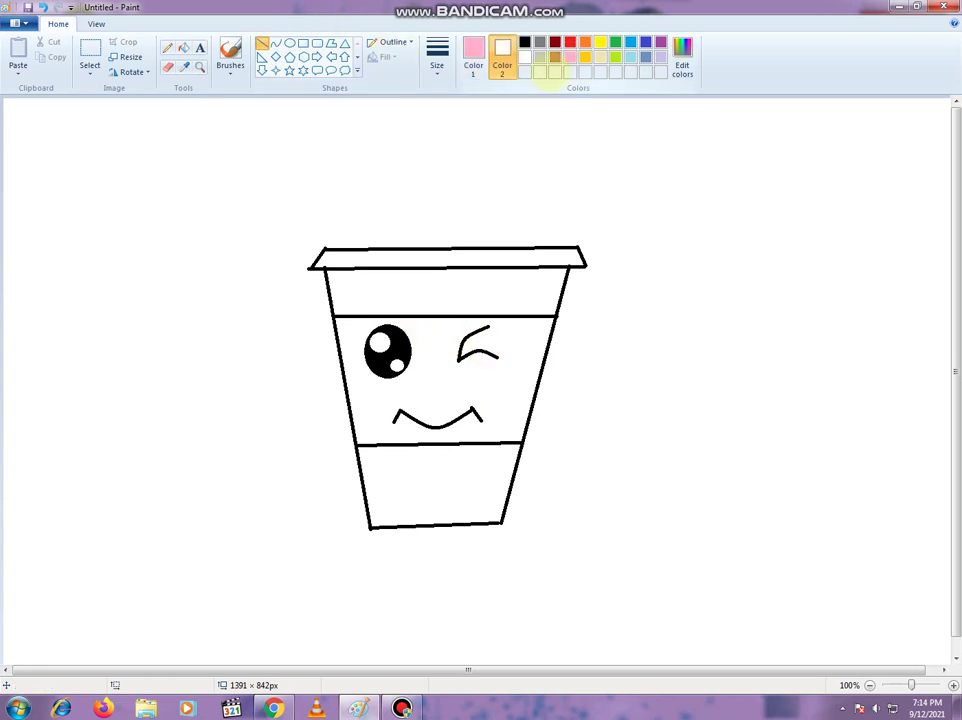
left_click(569, 58)
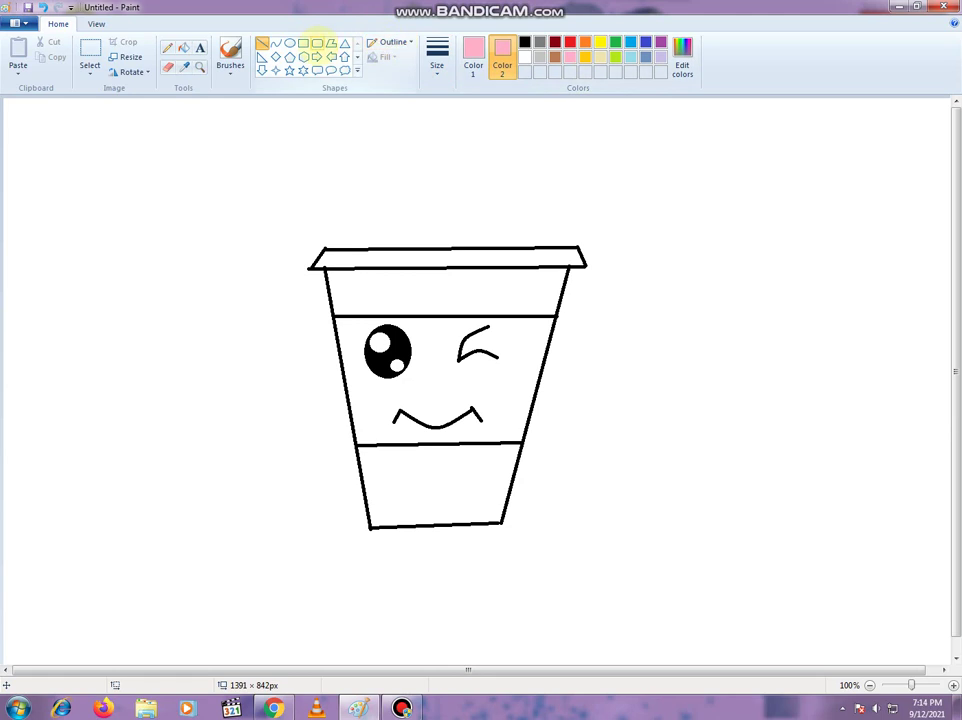
left_click(289, 43)
left_click(385, 57)
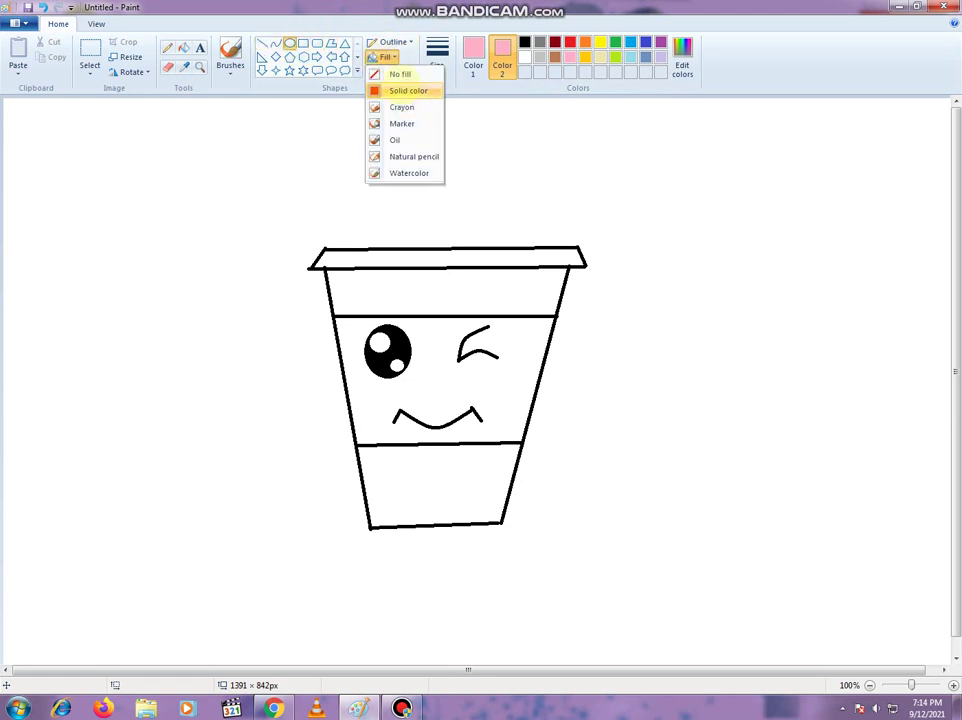
left_click(398, 89)
left_click_drag(495, 404, 509, 430)
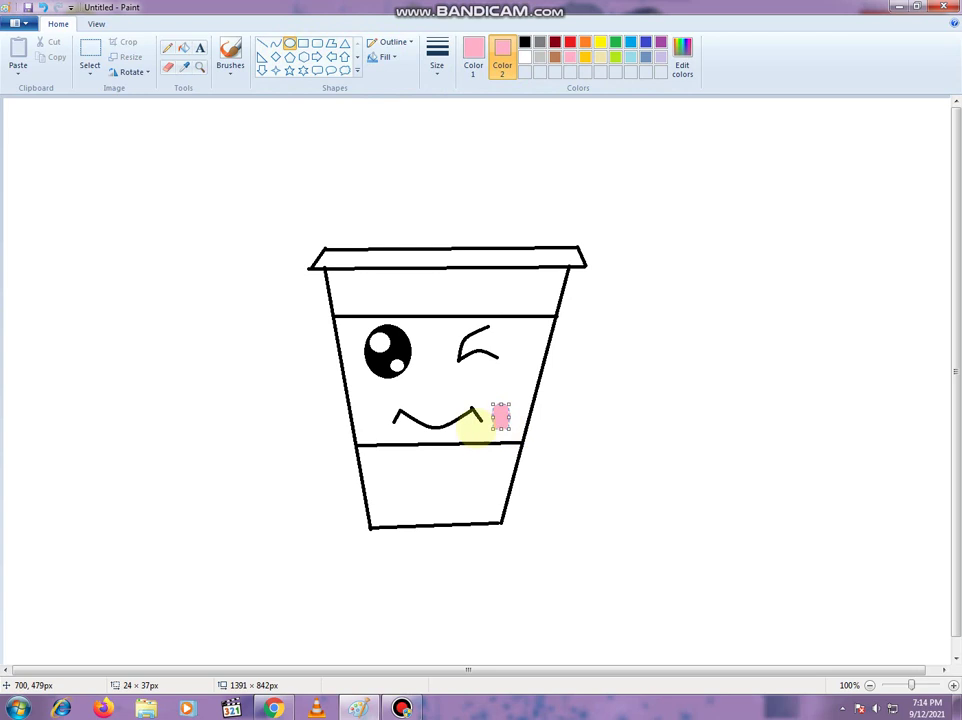
left_click_drag(363, 412, 373, 430)
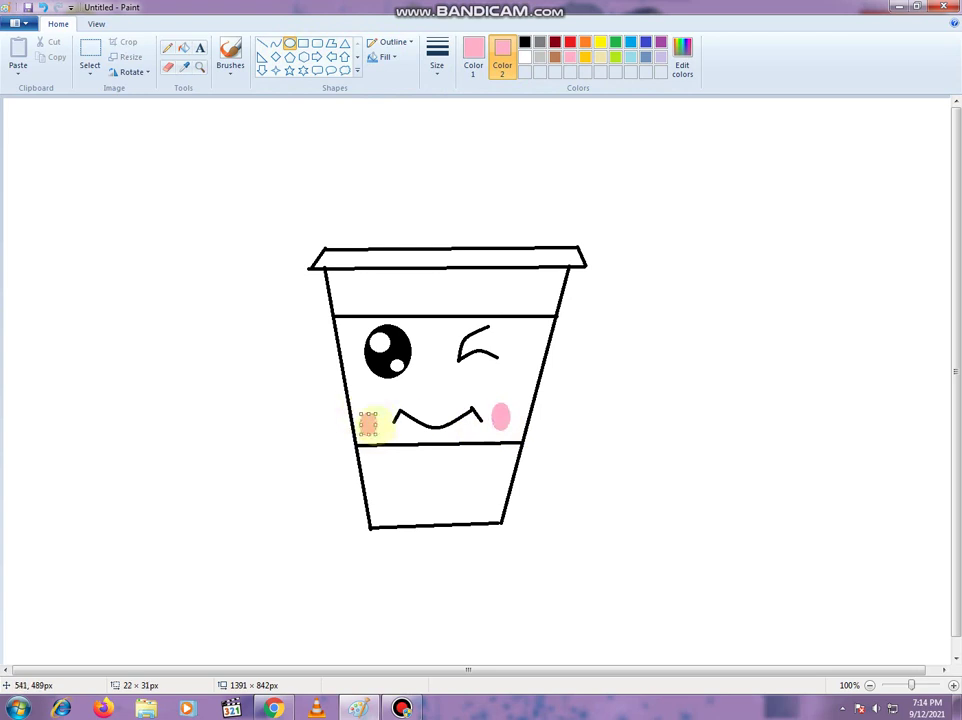
left_click(372, 130)
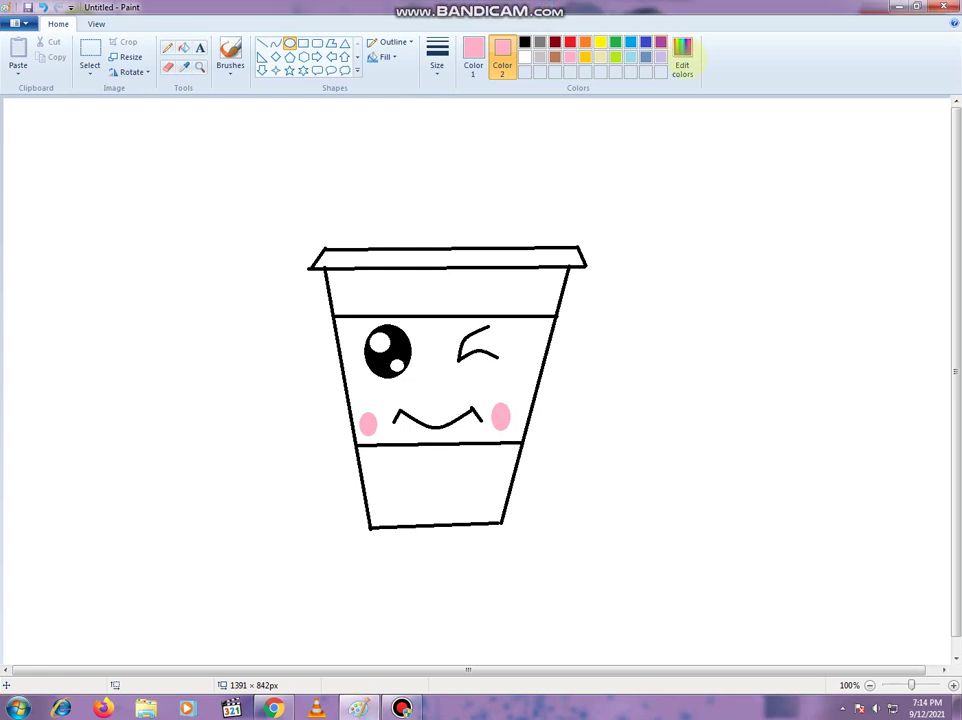
Step: Set Color 2 to purple and fill the cup's middle band with the pink of Color 1
left_click(660, 41)
left_click(184, 47)
left_click(527, 340)
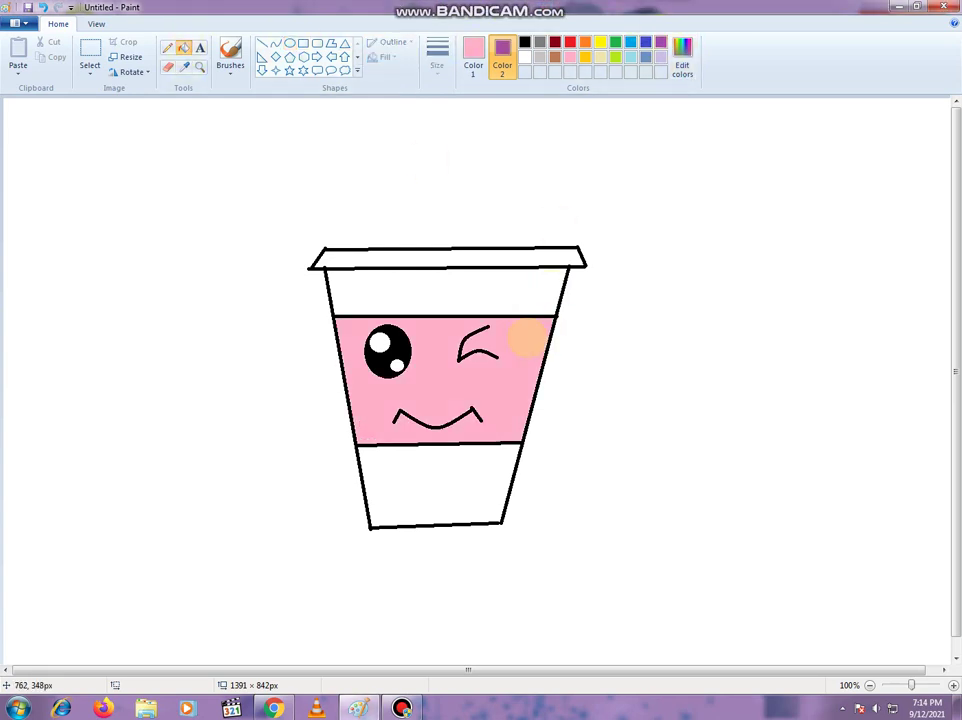
Step: Set Color 1 to purple, try it as the cup's middle band fill, and undo back to the white band with pink cheeks
left_click(473, 55)
left_click(660, 41)
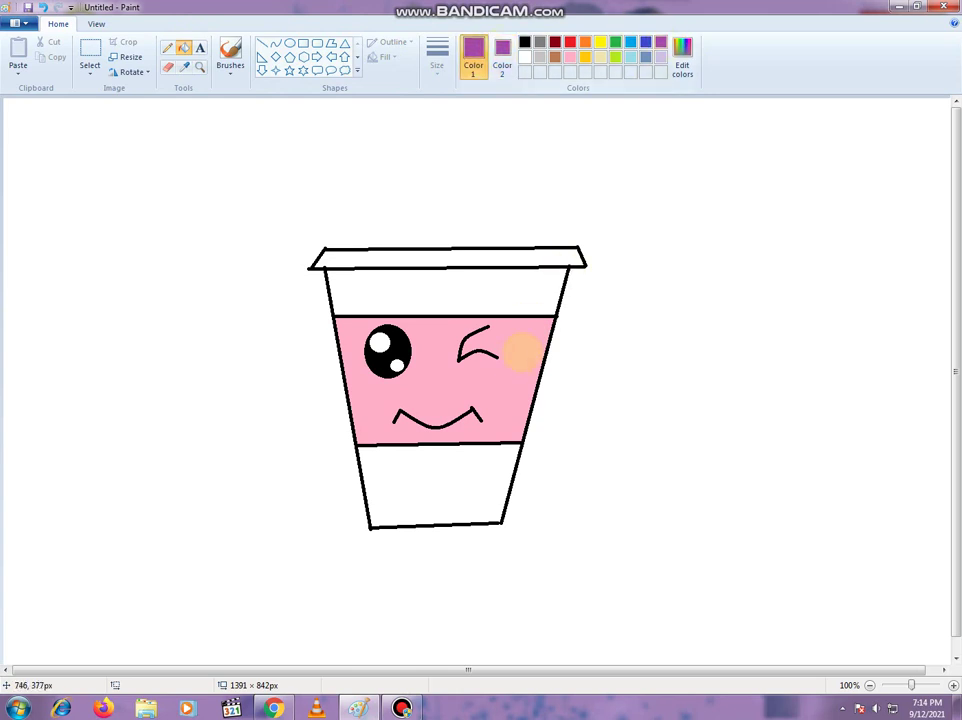
left_click(536, 345)
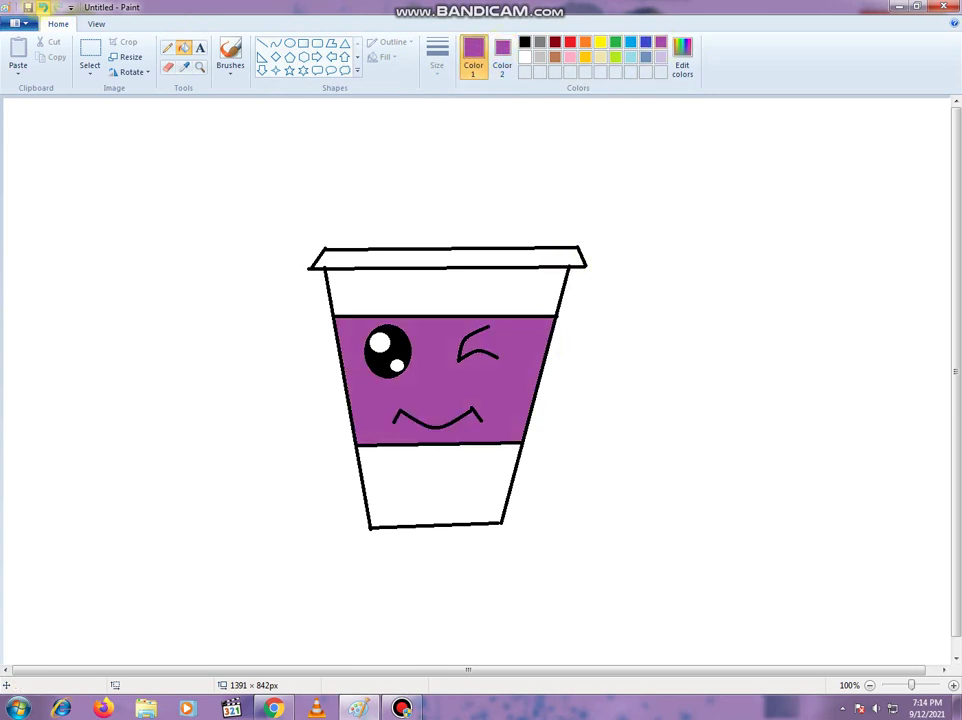
left_click(39, 7)
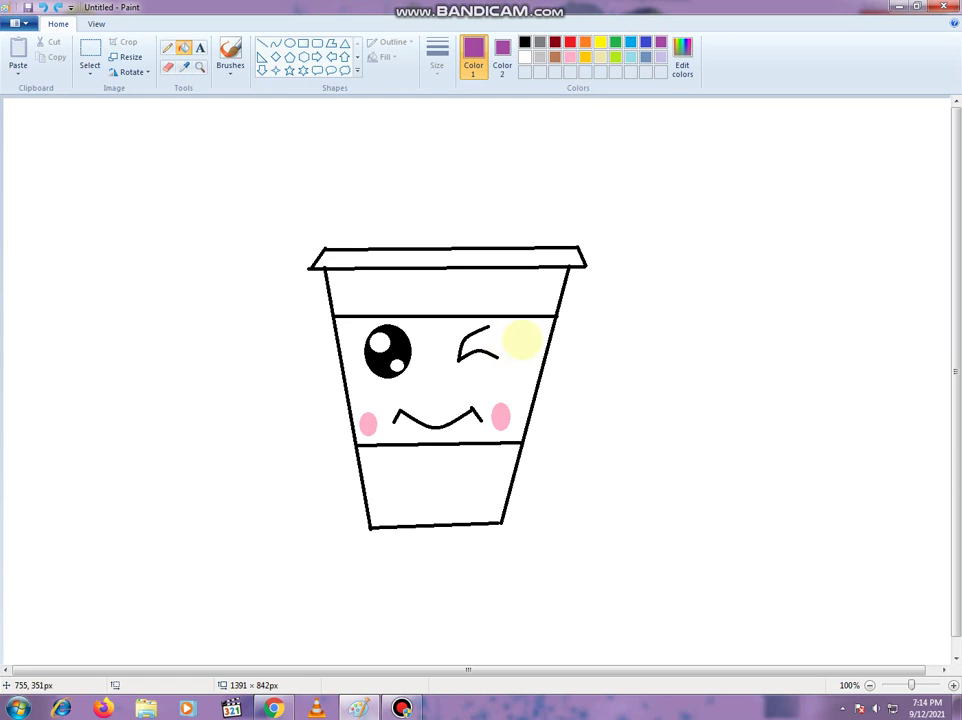
Step: Try a purple fill around the face in the cup's middle band and refill the band with white
left_click(522, 337)
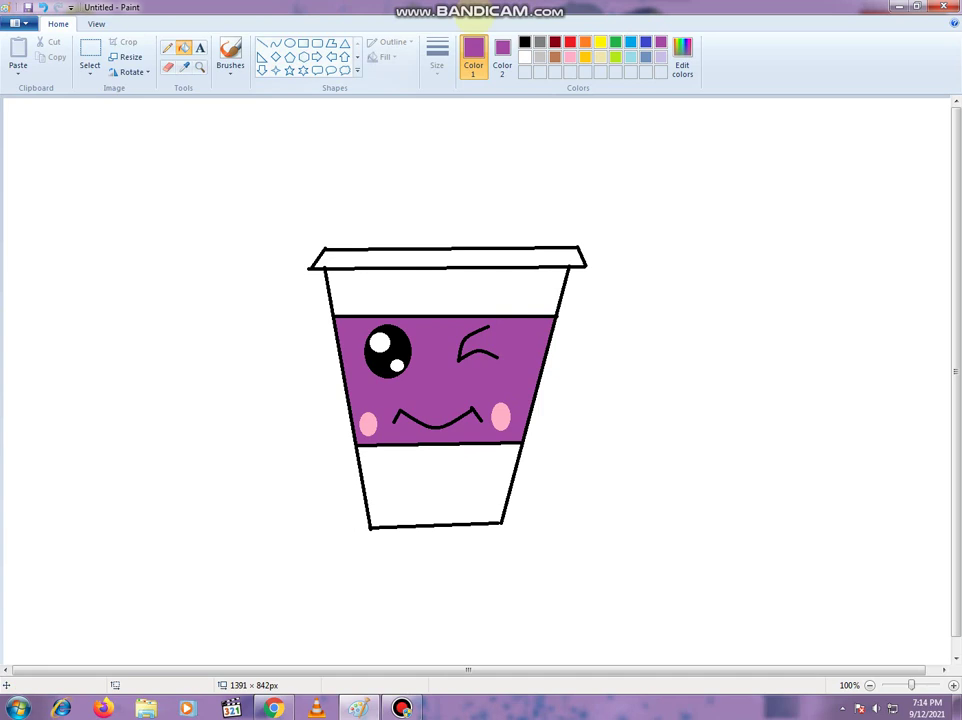
left_click(524, 57)
left_click(520, 365)
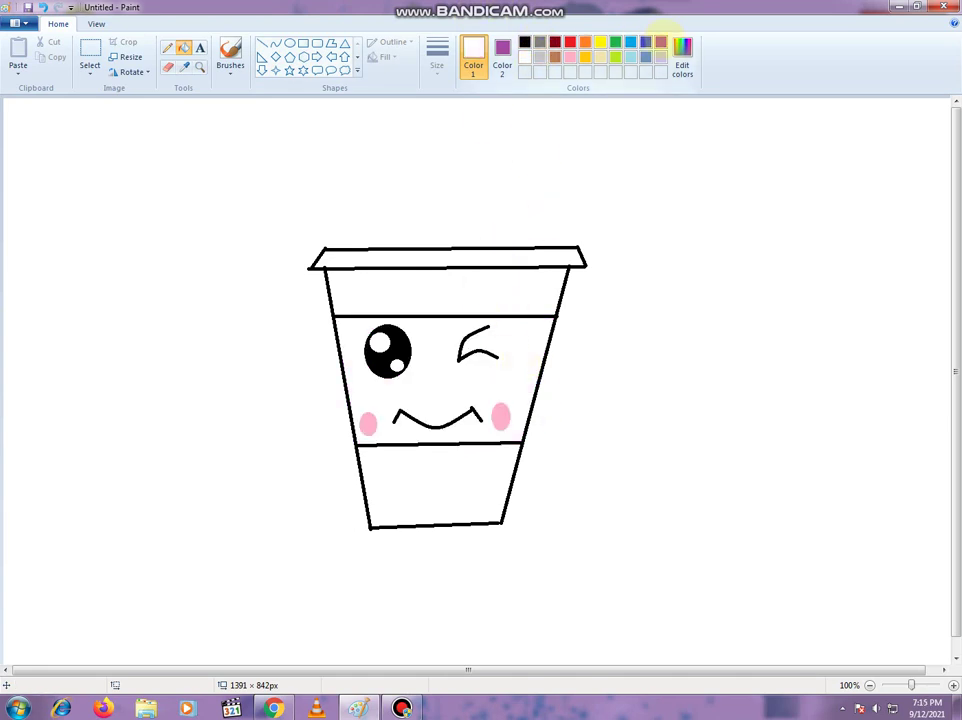
Step: Fill the cup's upper and lower bands with purple, leaving the face band white
left_click(661, 42)
left_click(507, 300)
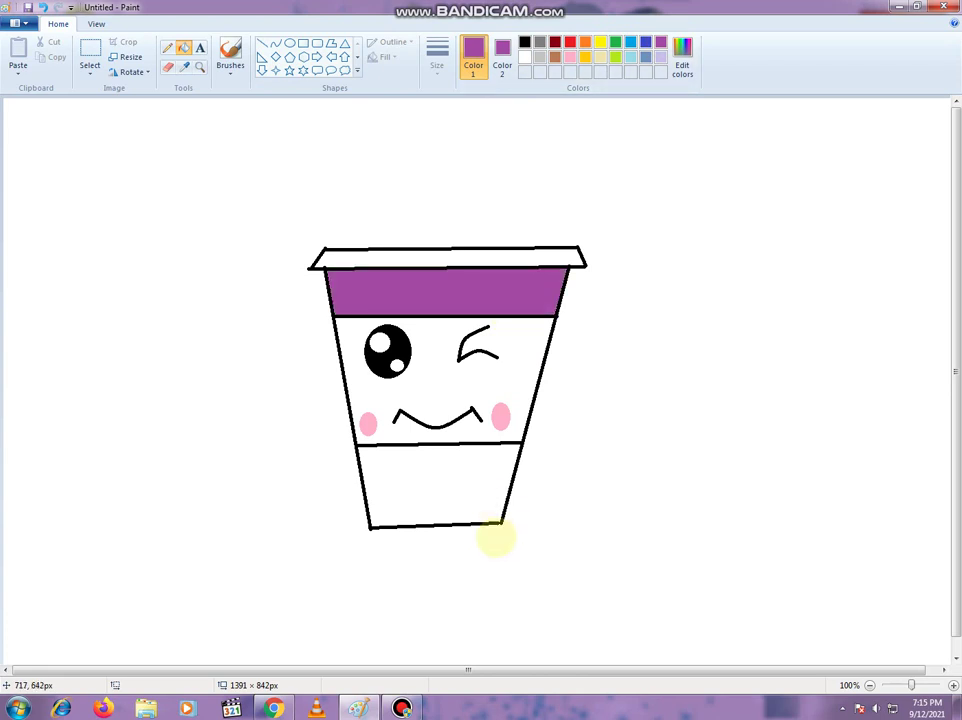
left_click(446, 487)
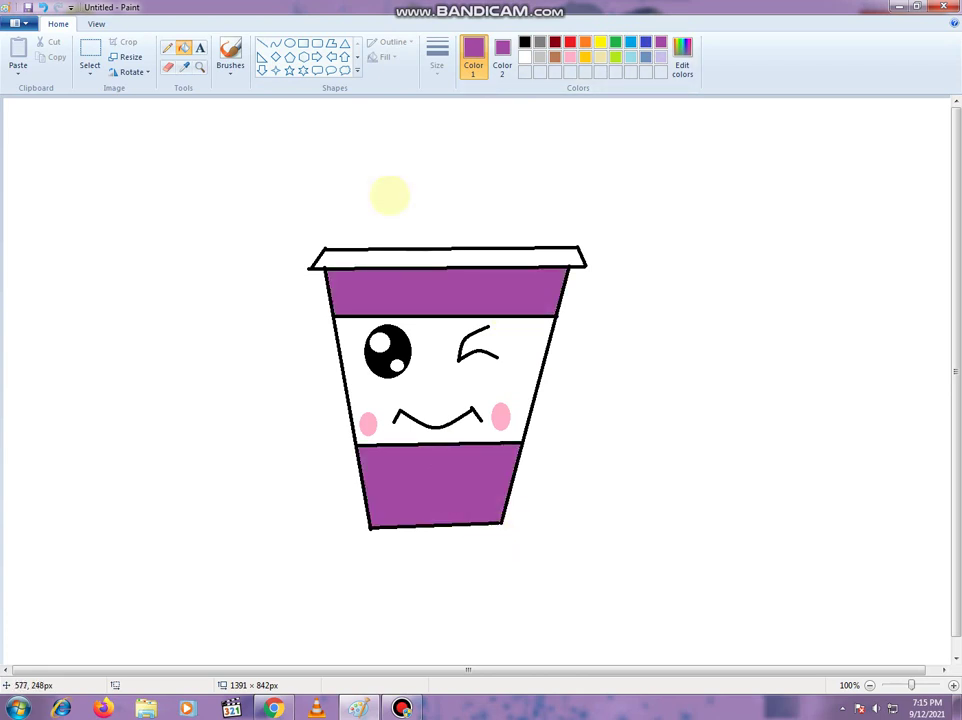
Step: Set Color 1 to pink and choose the Line tool with the thickest line size
left_click(569, 57)
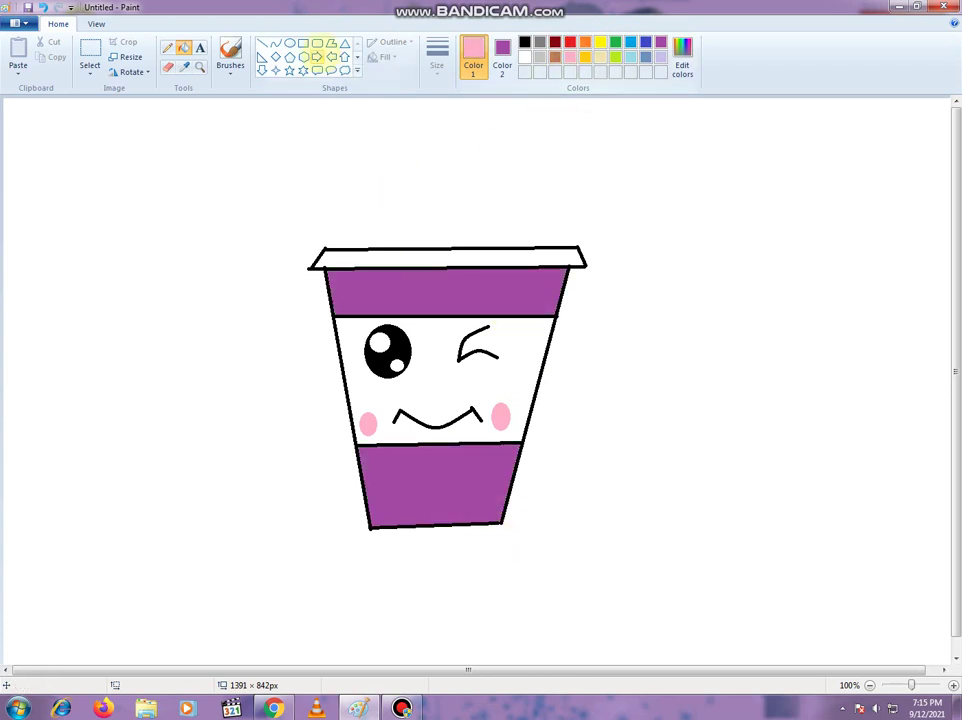
left_click(262, 43)
left_click(437, 65)
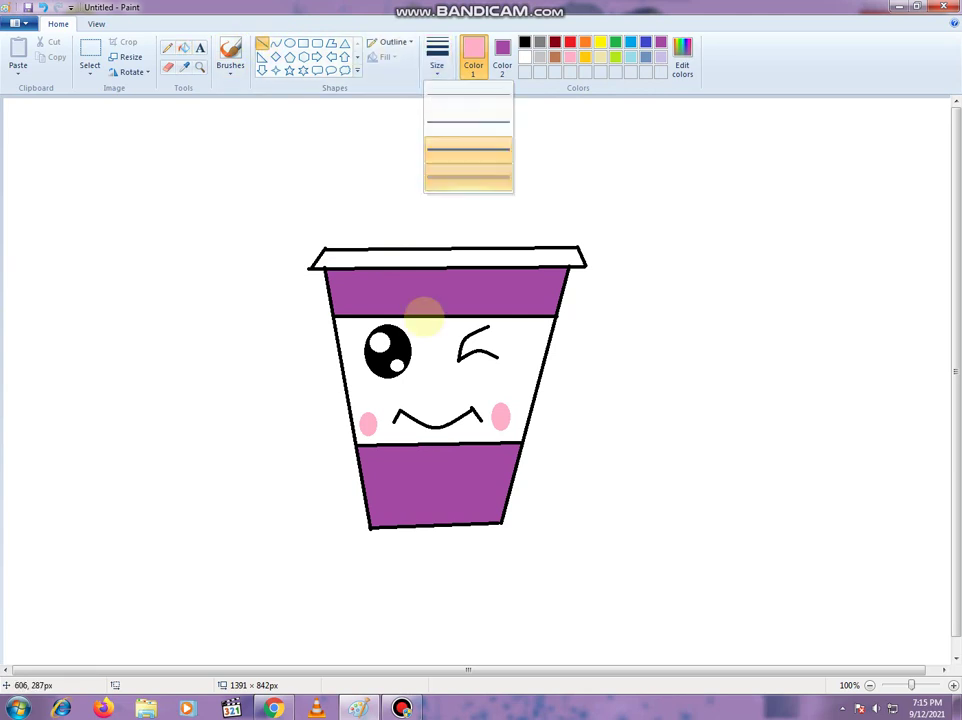
left_click(410, 326)
Step: Try thick pink lines along the lower and upper edges of the white face band, and undo both
mouse_move(370, 324)
left_mouse_down()
mouse_move(508, 324)
mouse_move(451, 320)
mouse_move(474, 341)
mouse_move(457, 445)
mouse_move(449, 444)
mouse_move(497, 438)
left_mouse_up()
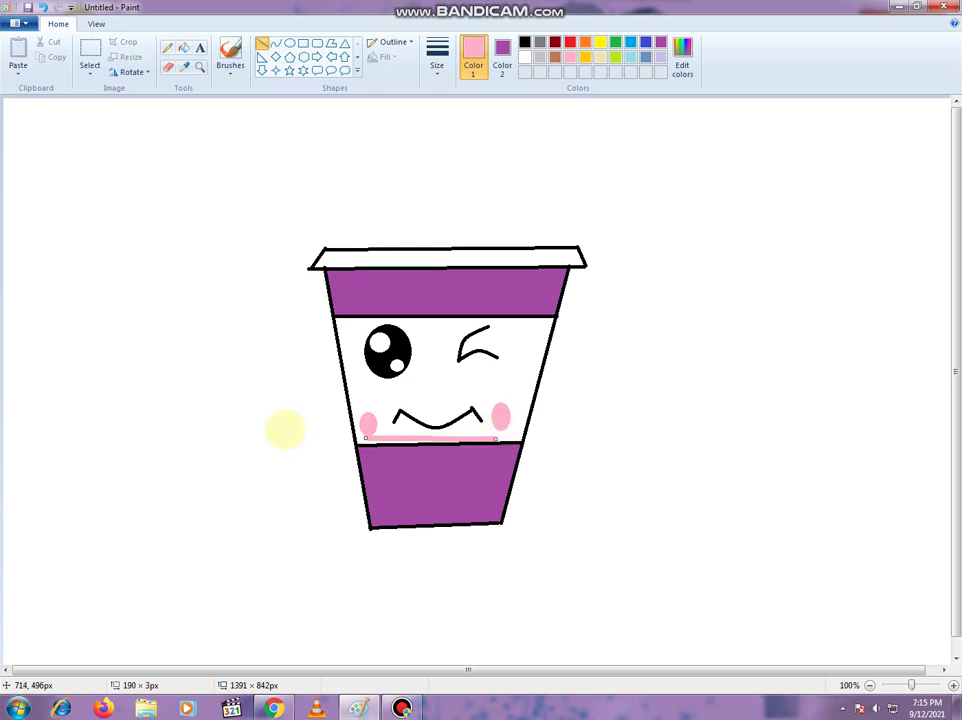
left_click_drag(366, 439, 372, 440)
left_click(388, 333)
mouse_move(372, 320)
left_mouse_down()
mouse_move(513, 322)
mouse_move(471, 317)
left_mouse_up()
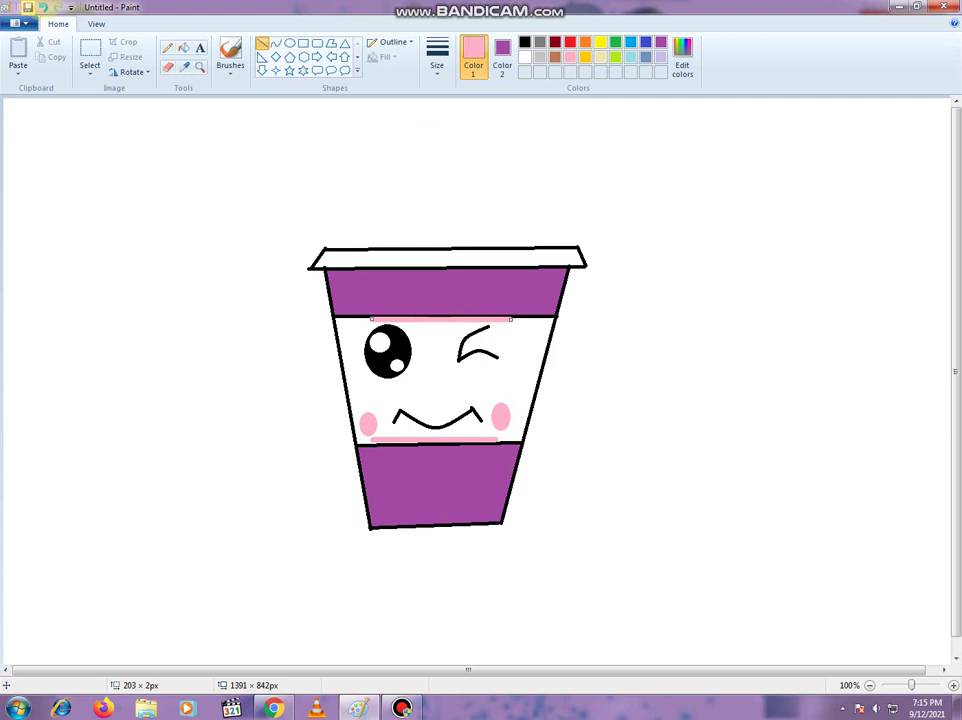
left_click(42, 7)
left_click(42, 7)
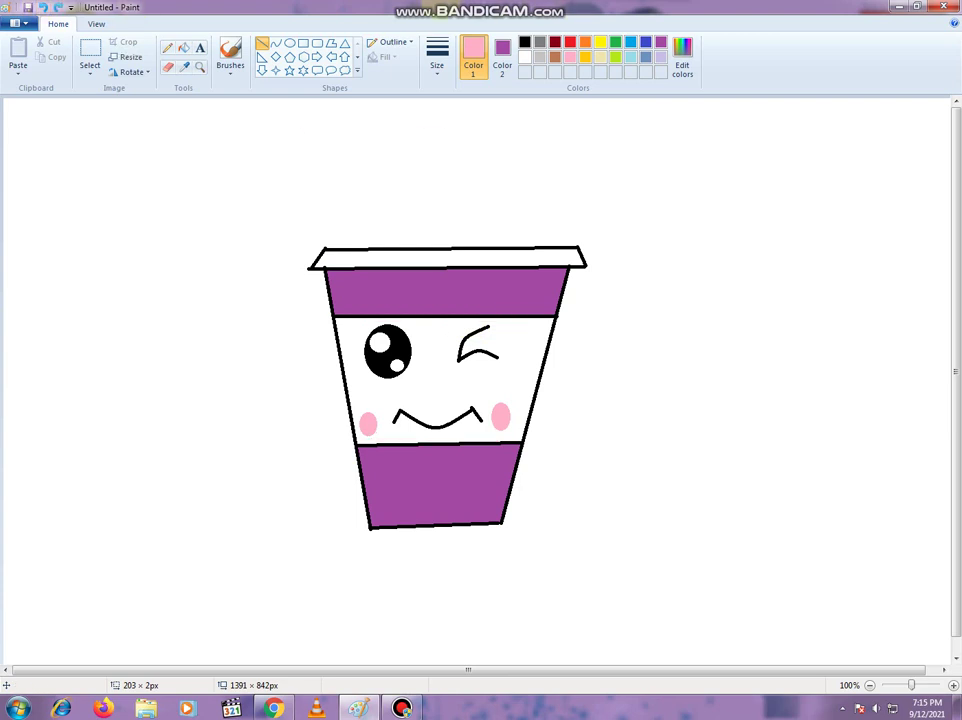
double_click(487, 8)
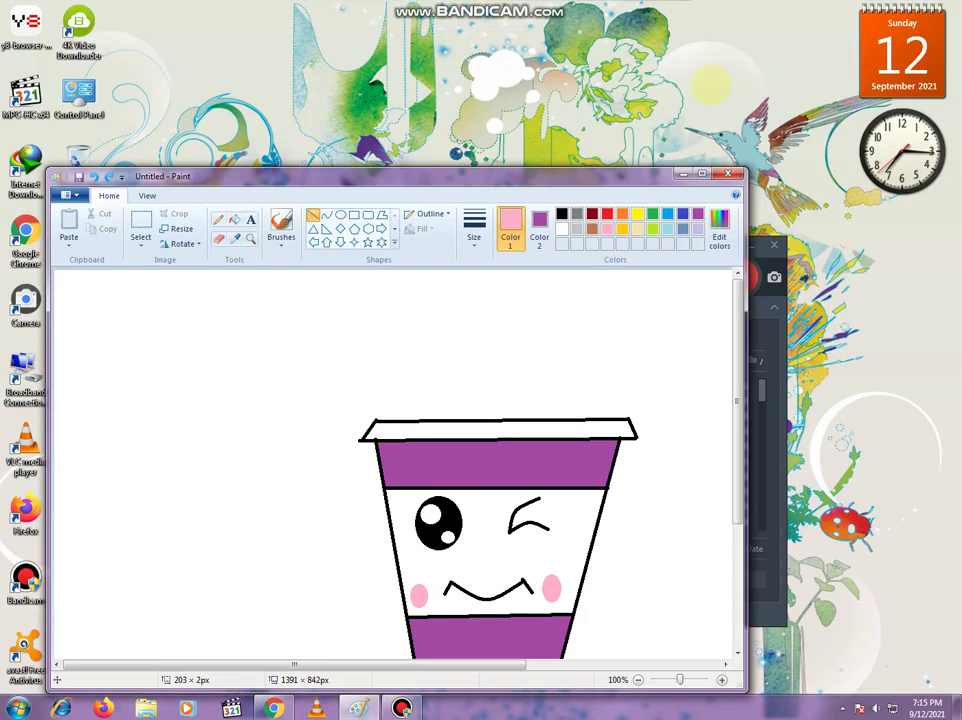
left_click(702, 174)
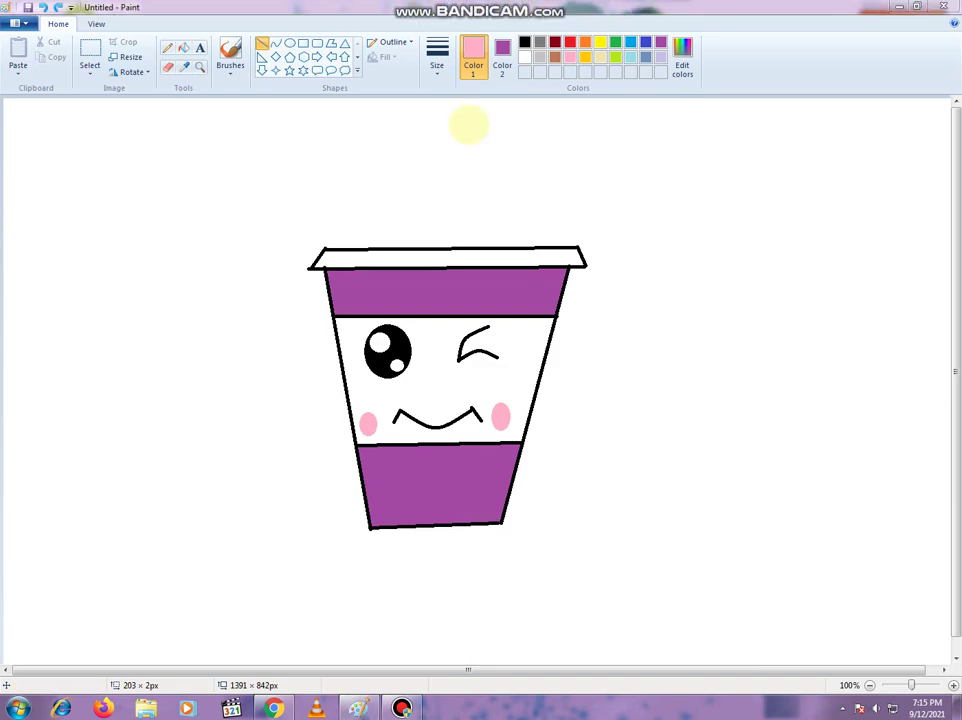
Step: Draw second-thickest horizontal pink lines, one about 252 px long in the upper purple band and one about 188 px long in the lower band
left_click(400, 290)
left_click_drag(372, 289, 523, 289)
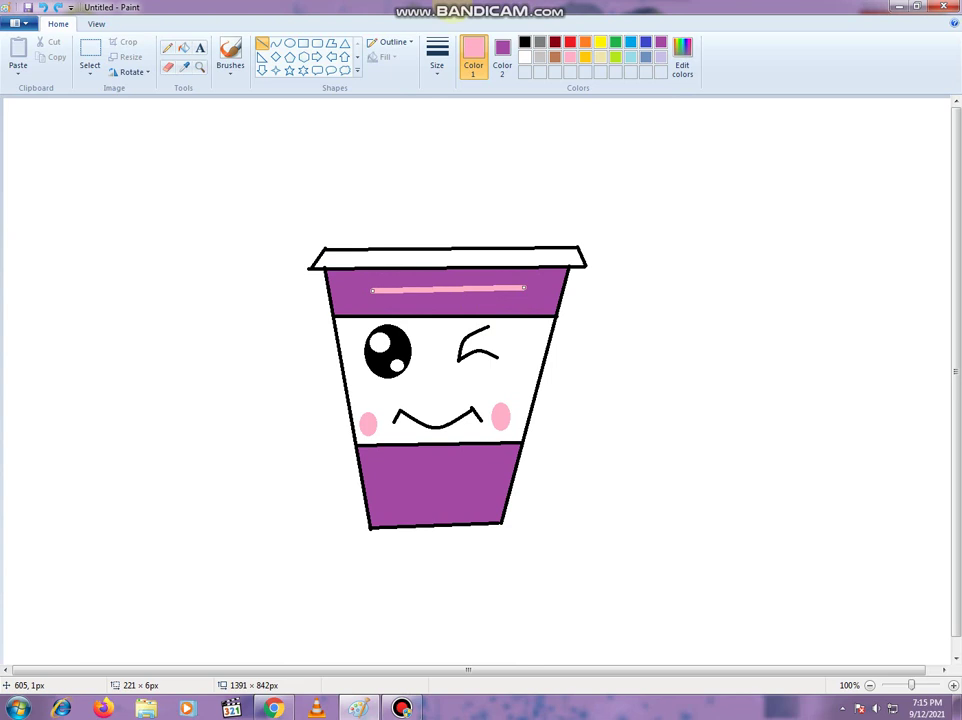
left_click(437, 55)
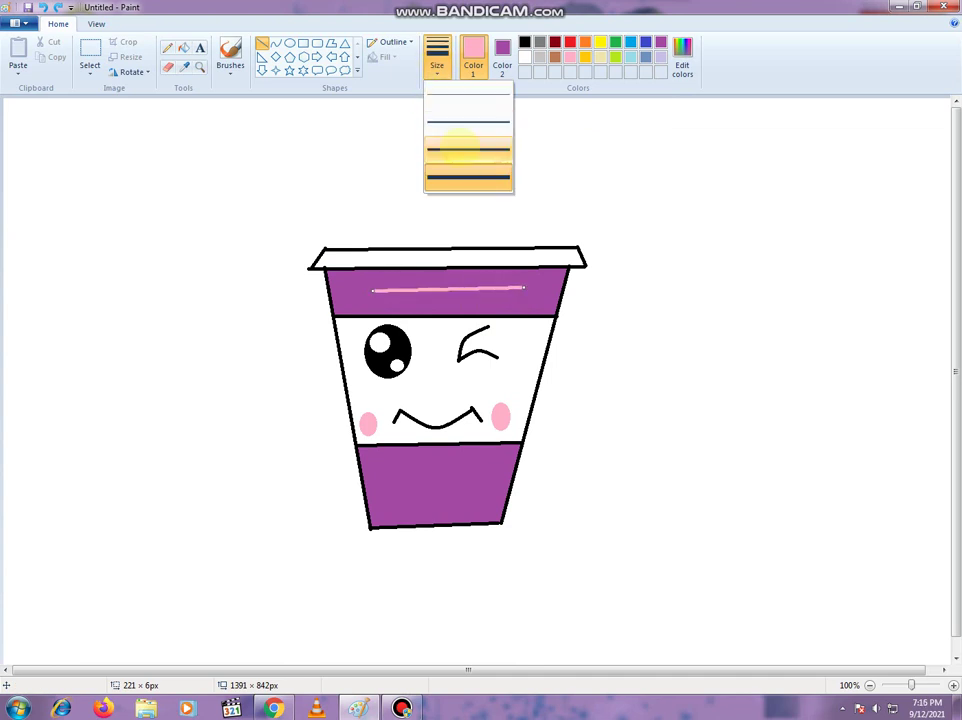
left_click(462, 150)
left_click_drag(450, 290, 538, 299)
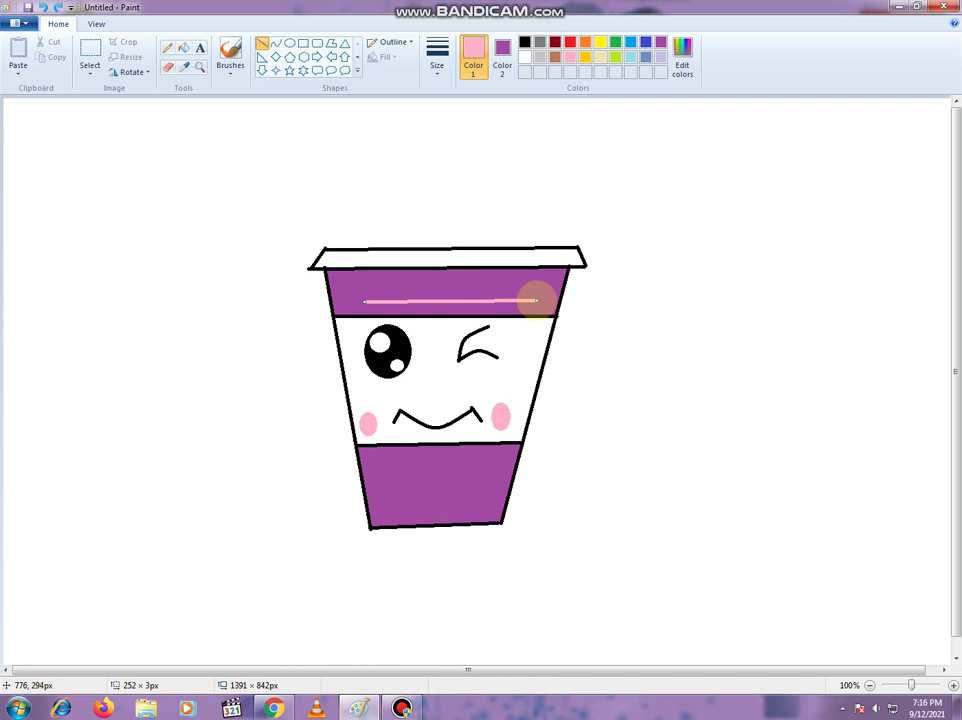
left_click_drag(445, 300, 438, 299)
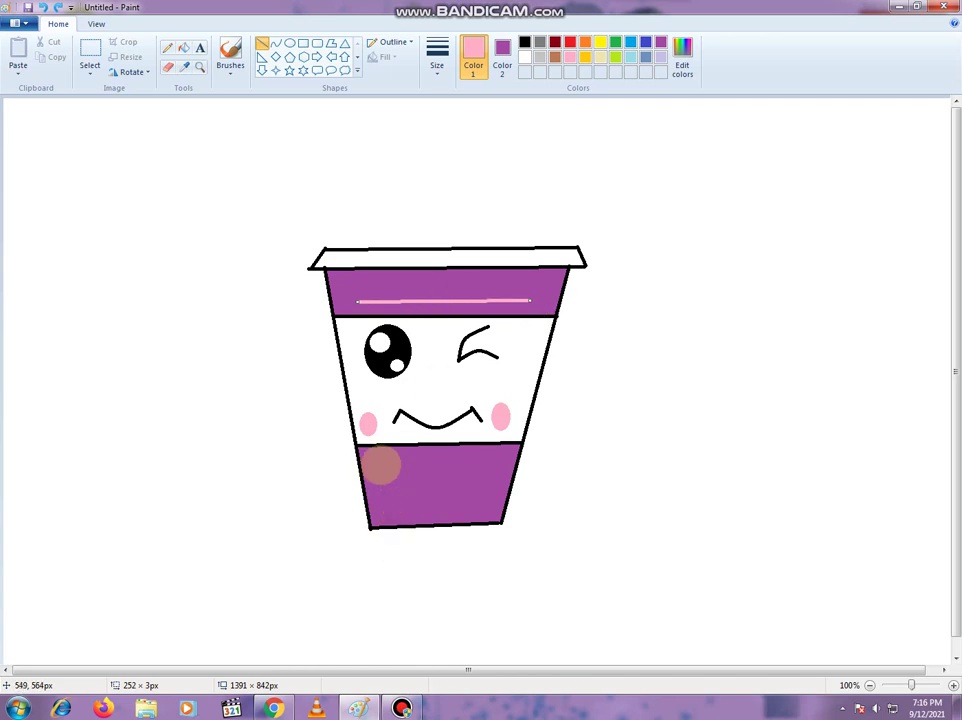
left_click_drag(371, 463, 500, 463)
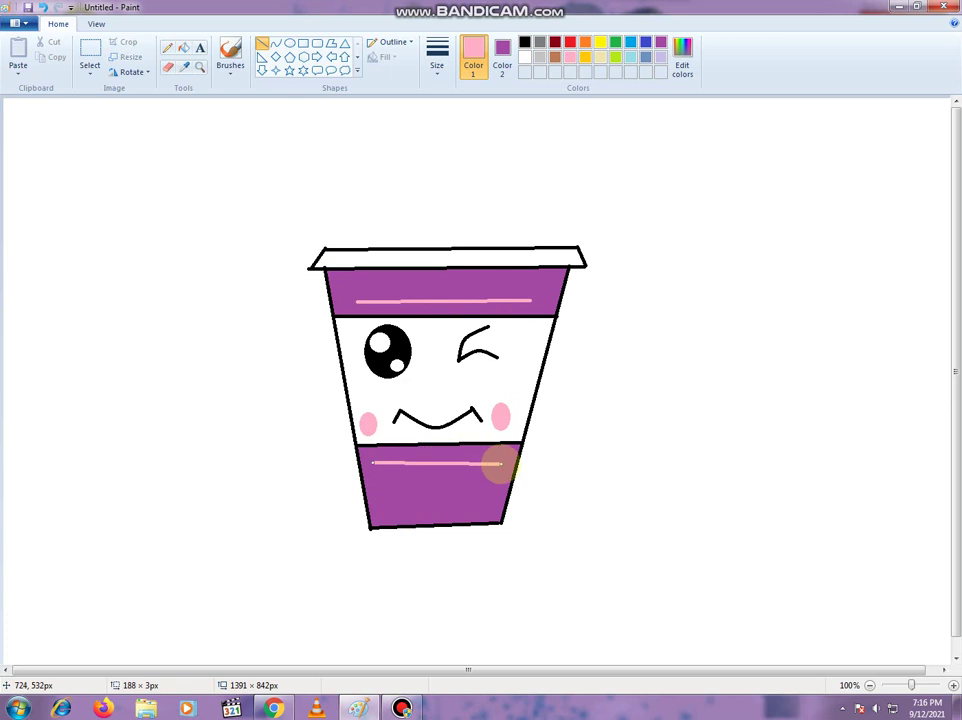
left_click(449, 474)
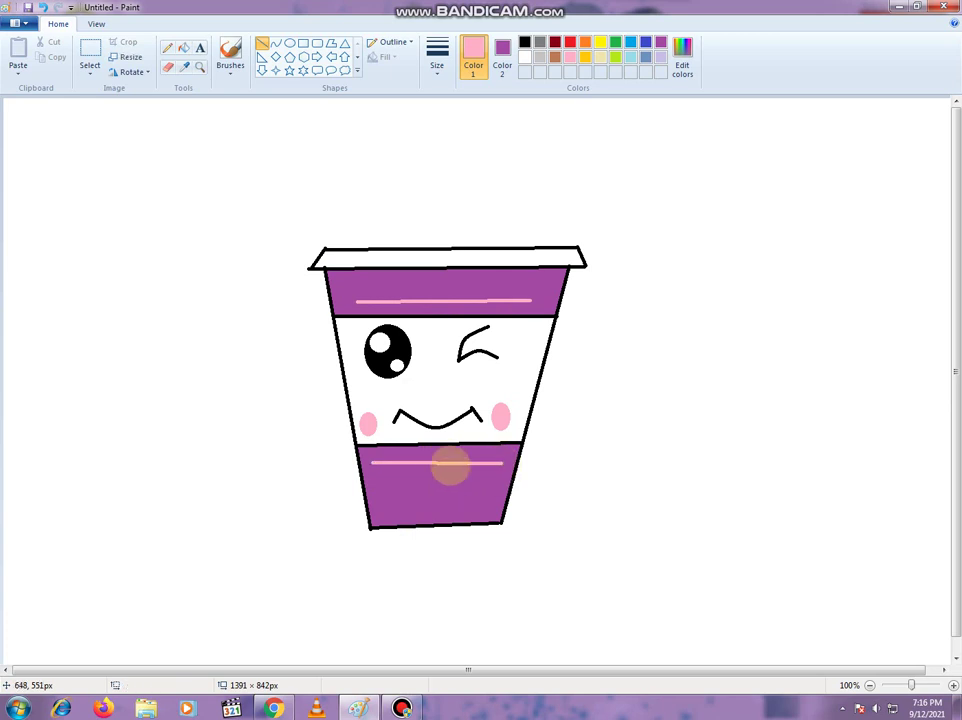
Step: Draw thickest-size light blue lines along the white band's upper and lower edges, the upper one about 218 px long
left_click(630, 41)
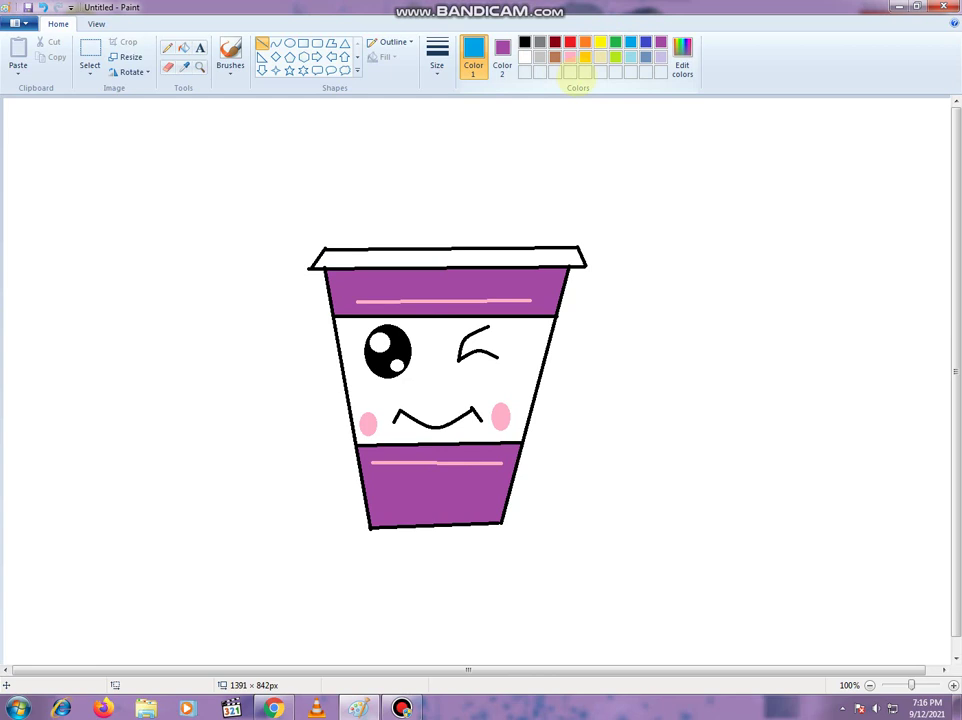
left_click(630, 57)
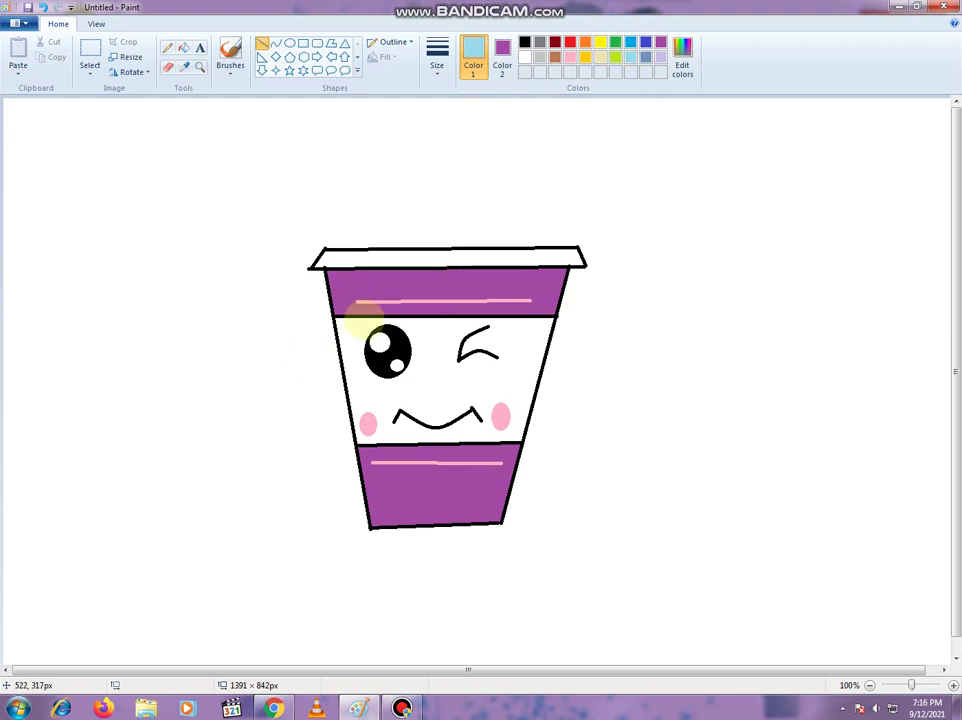
left_click_drag(362, 317, 513, 320)
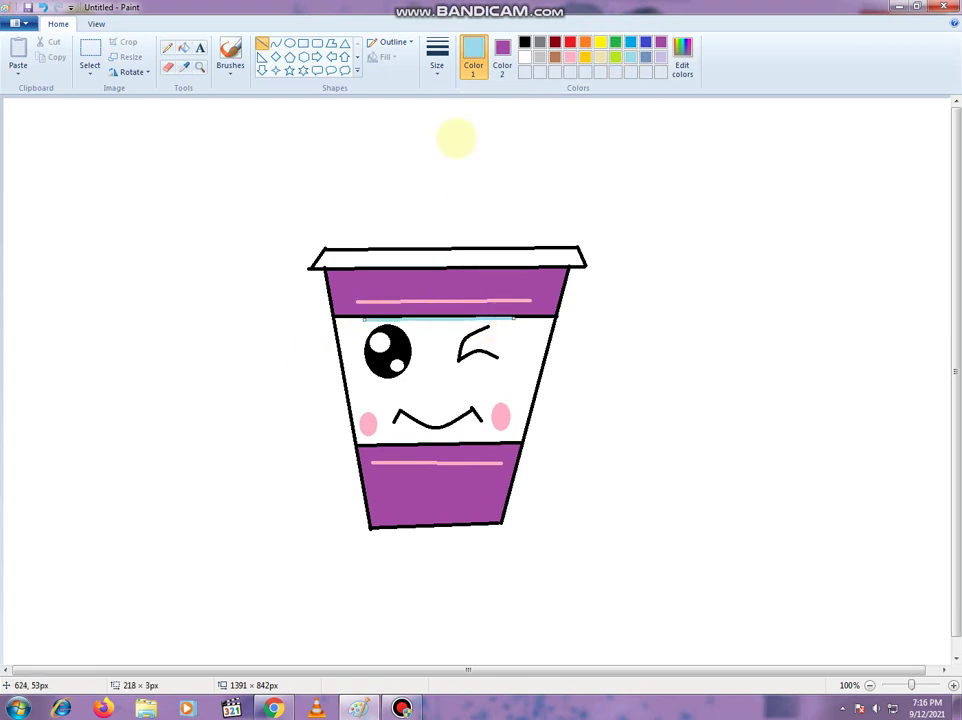
left_click(437, 55)
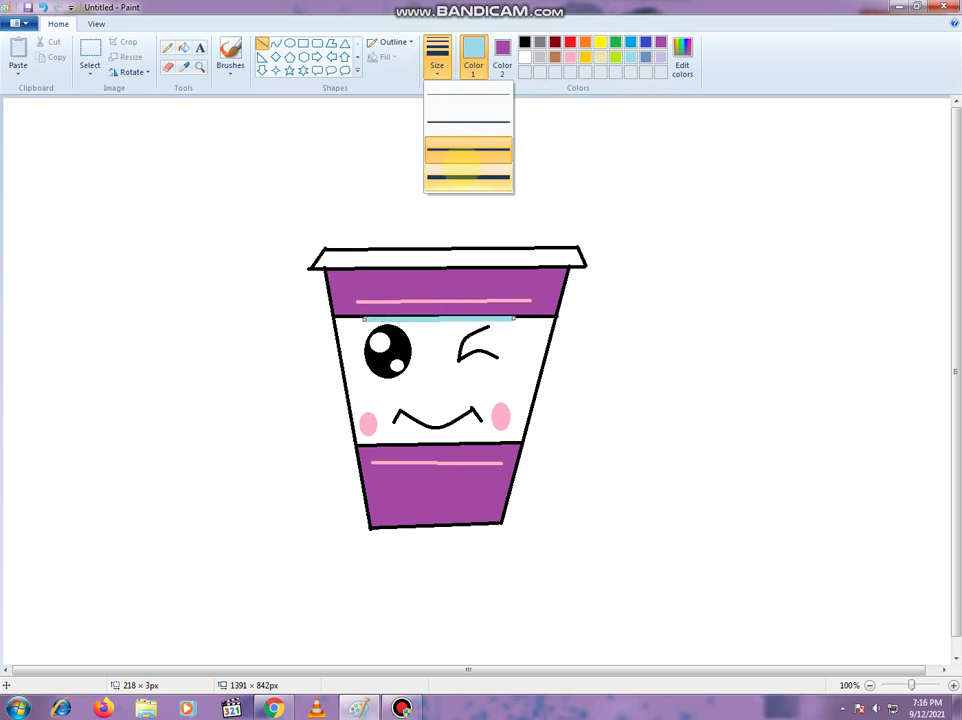
left_click(466, 177)
left_click_drag(369, 437, 503, 437)
left_click(538, 383)
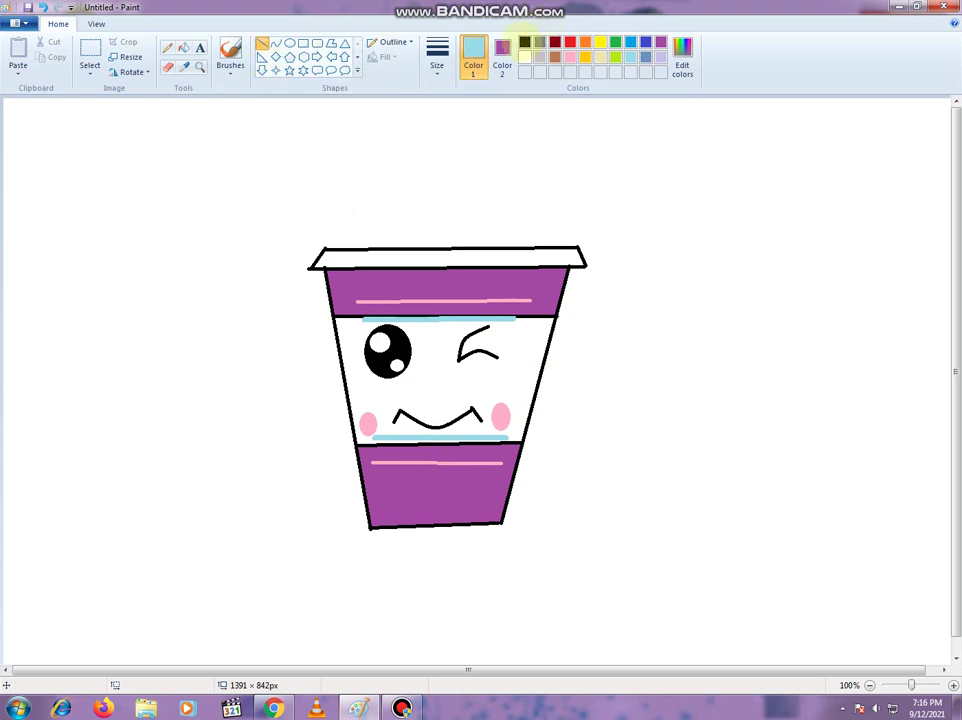
Step: Draw two slanted black lines in the second-thickest size rising from the lid's left end, the second about 41 × 149 px
left_click(524, 41)
left_click_drag(328, 172, 352, 240)
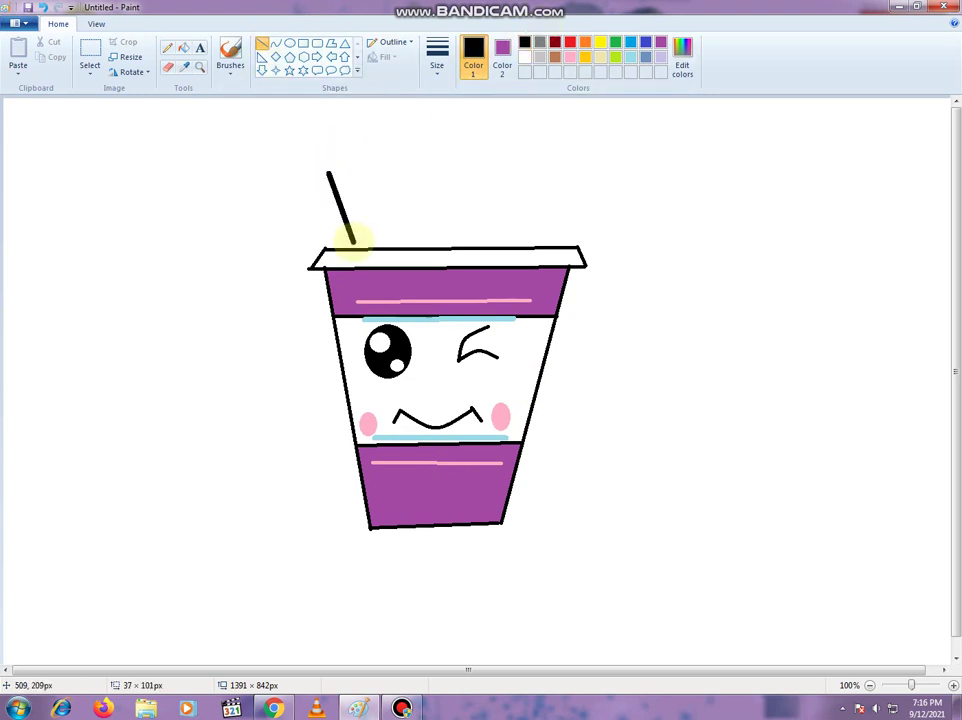
left_click(437, 56)
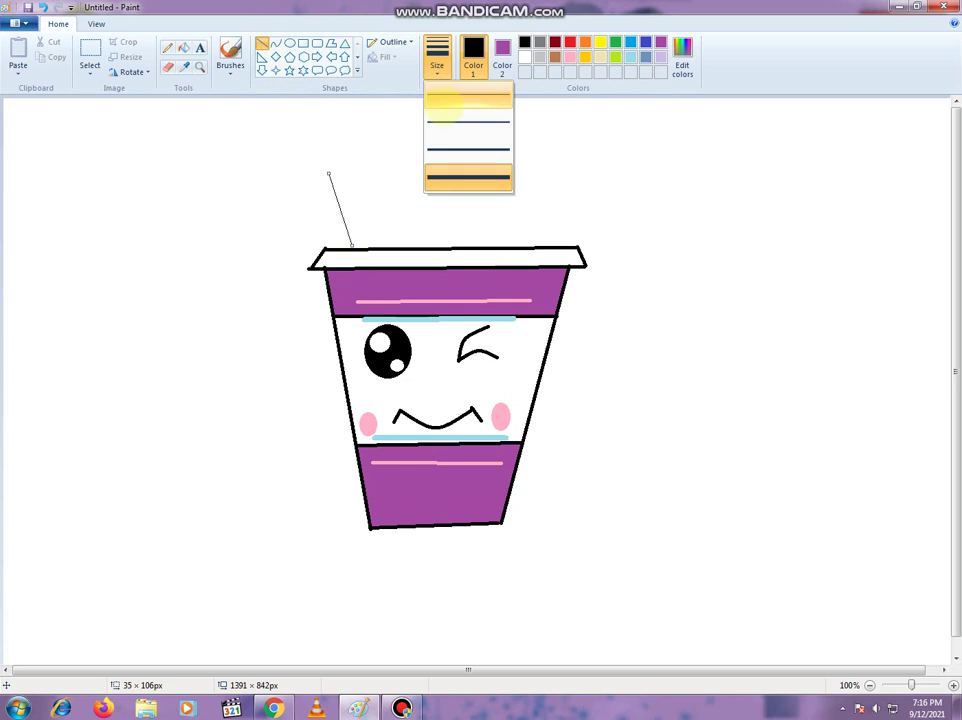
left_click(447, 149)
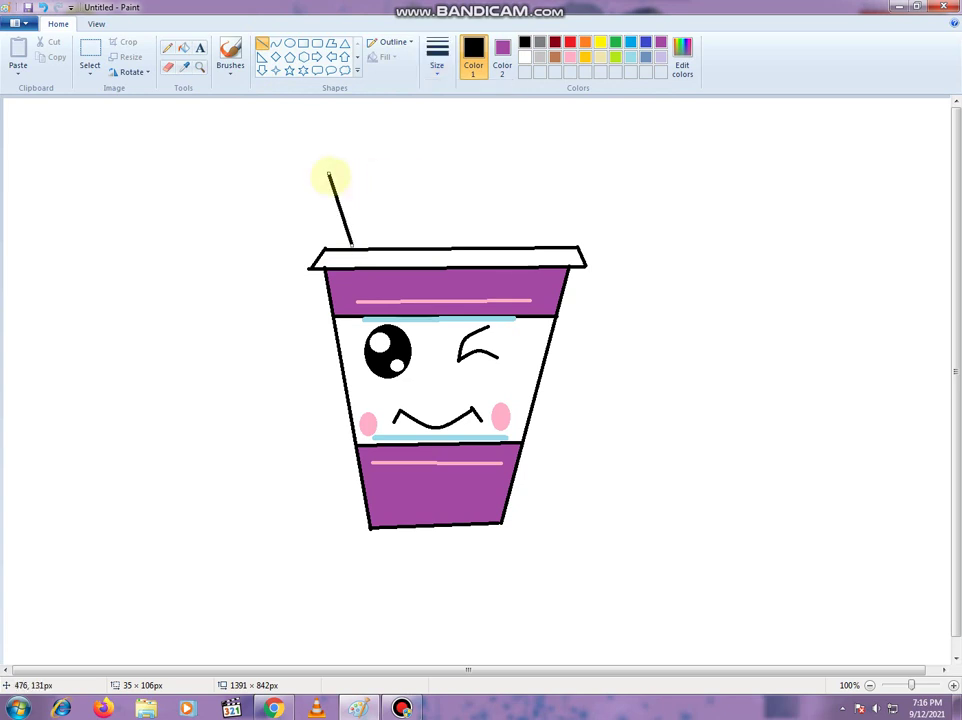
left_click_drag(347, 216, 322, 219)
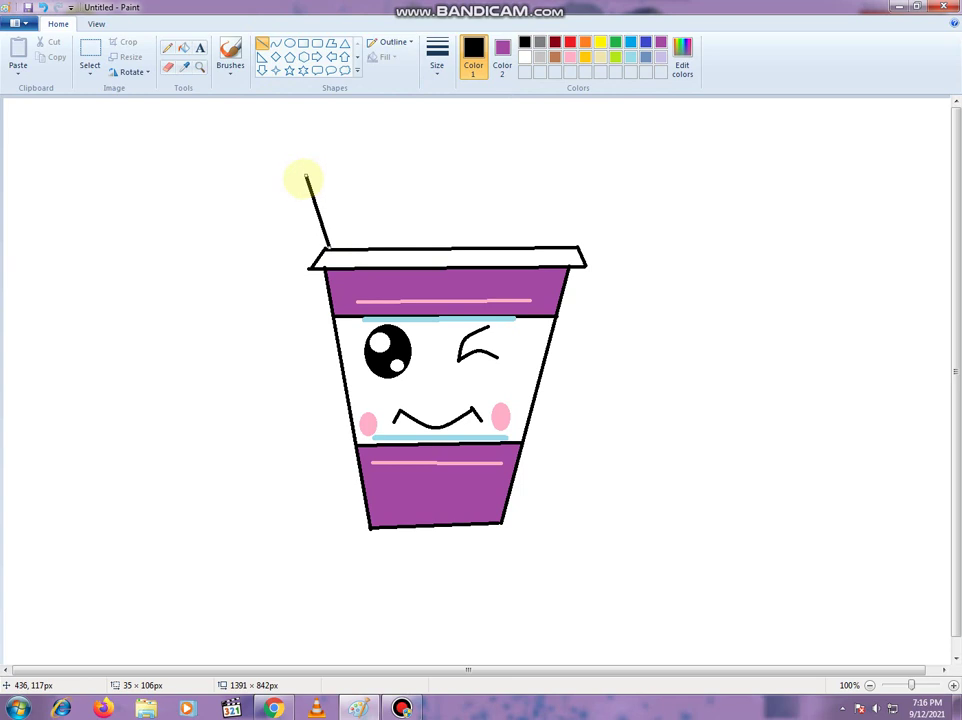
mouse_move(306, 178)
left_mouse_down()
mouse_move(305, 166)
mouse_move(352, 196)
mouse_move(366, 246)
left_mouse_up()
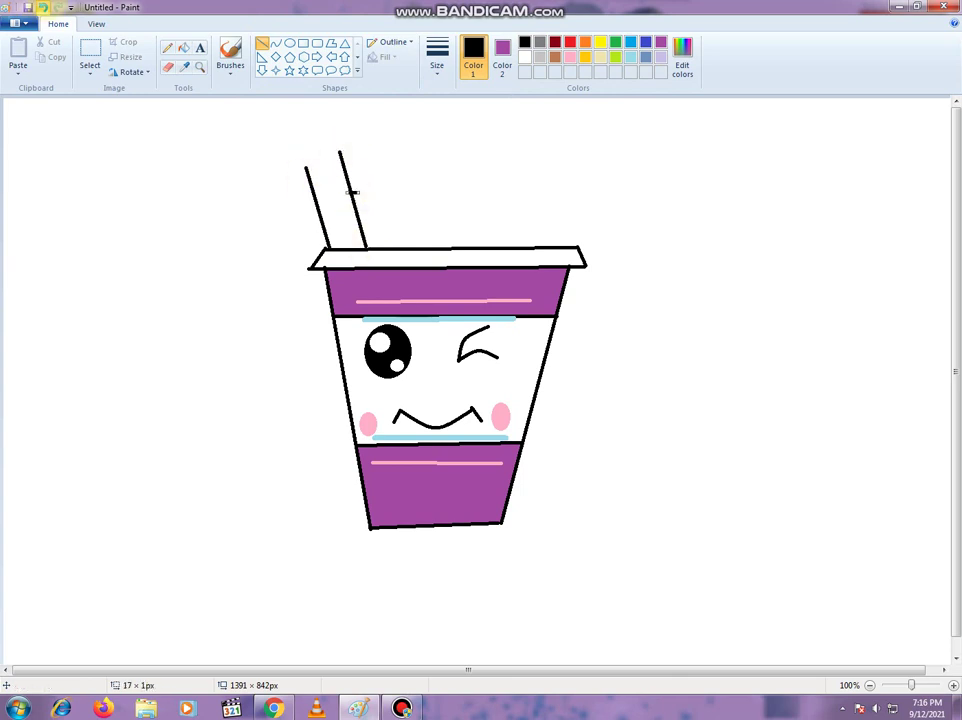
left_click(42, 7)
mouse_move(329, 144)
left_mouse_down()
mouse_move(359, 243)
mouse_move(352, 217)
left_mouse_up()
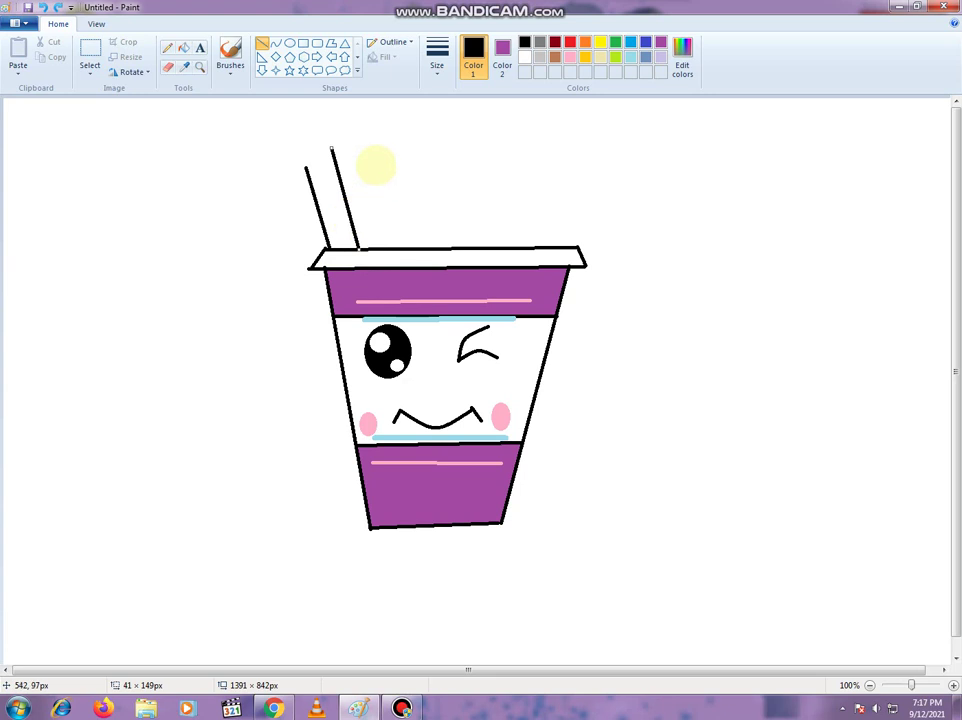
Step: Add six more black lines rising from the lid, spaced towards its right end and about 110 to 150 px tall
left_click_drag(367, 152, 386, 247)
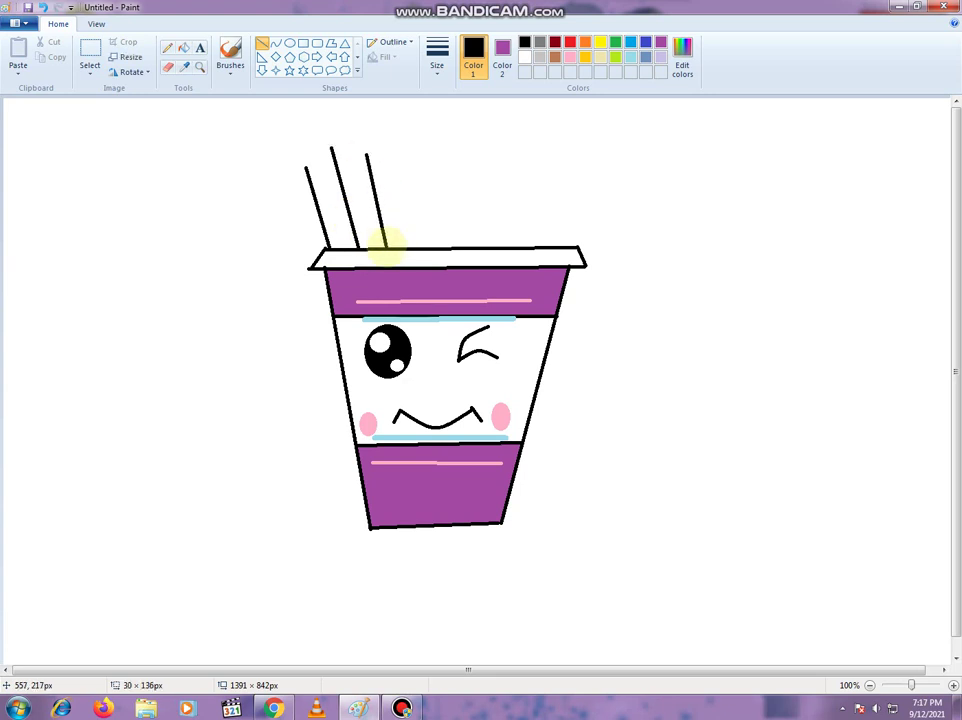
left_click_drag(406, 168, 405, 247)
mouse_move(445, 144)
left_mouse_down()
mouse_move(442, 215)
mouse_move(428, 247)
left_mouse_up()
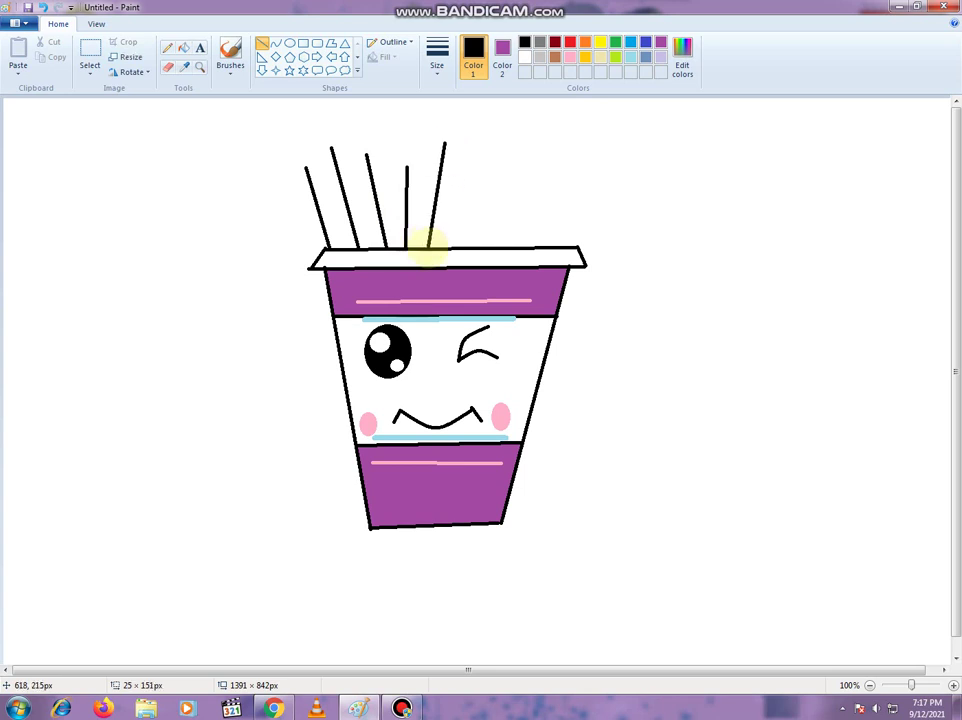
left_click_drag(464, 164, 463, 248)
left_click_drag(497, 173, 491, 246)
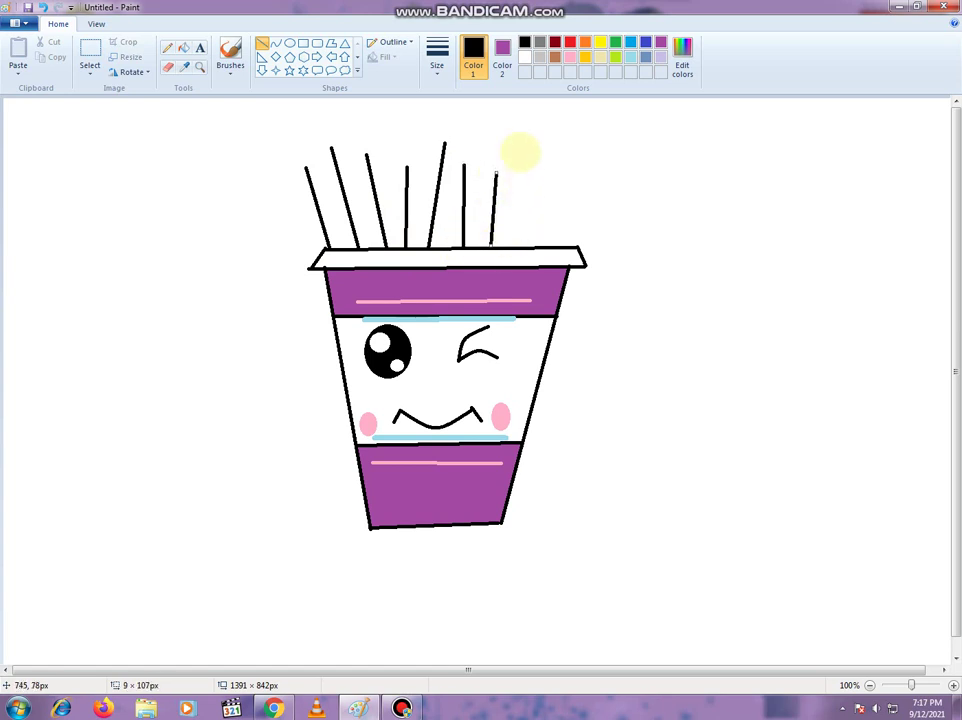
left_click_drag(528, 151, 520, 246)
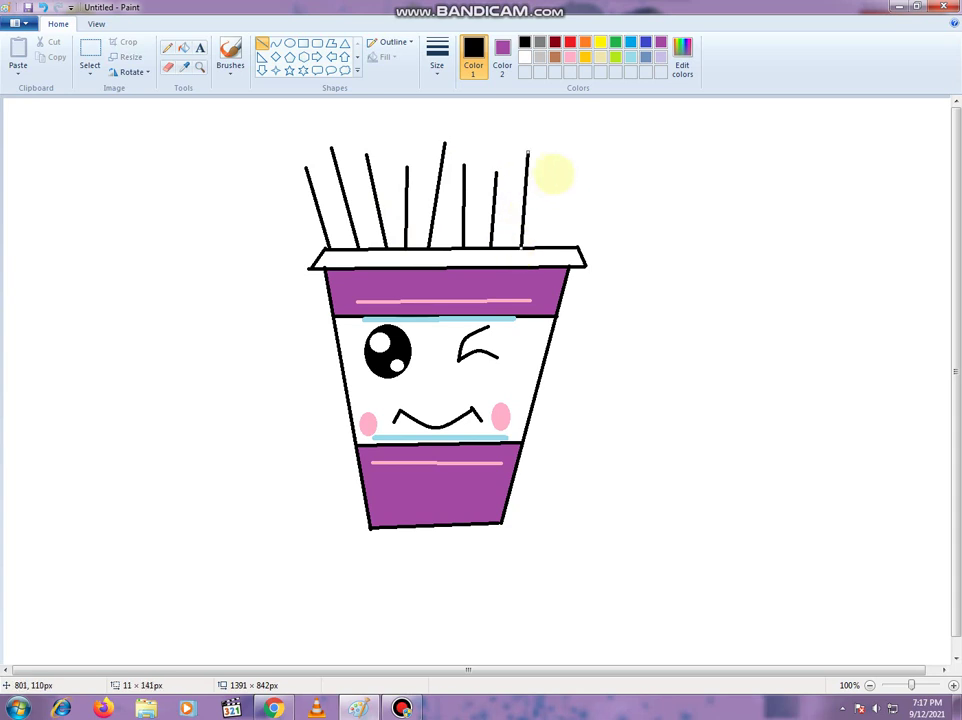
Step: Draw two more black lines rising from the lid's right end, about 12 × 114 px and 3 × 129 px
left_click_drag(549, 170, 556, 247)
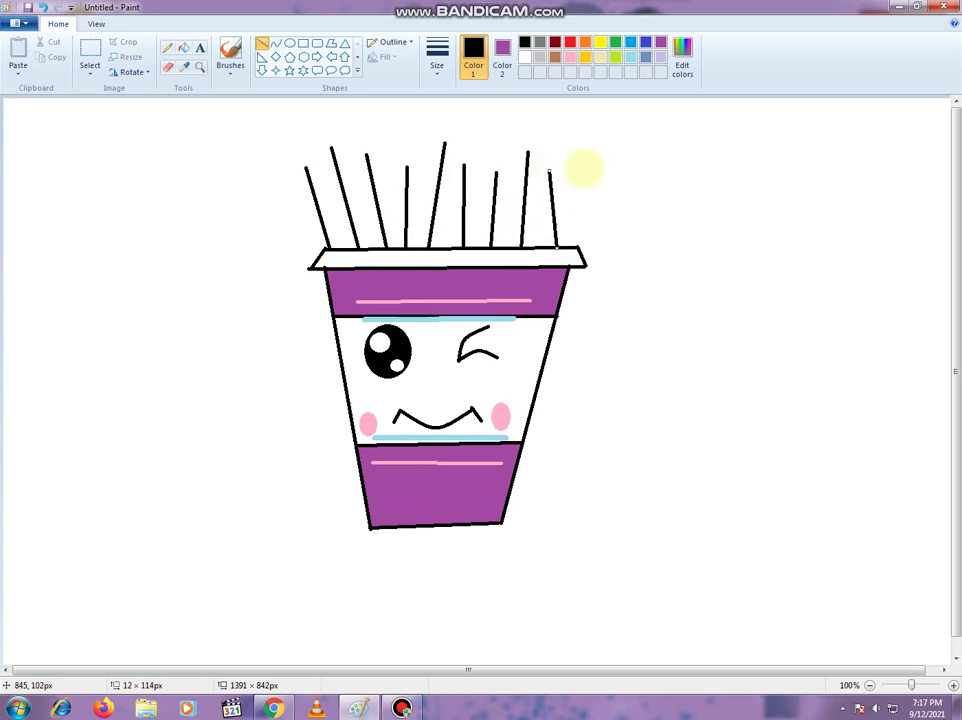
left_click_drag(574, 160, 573, 245)
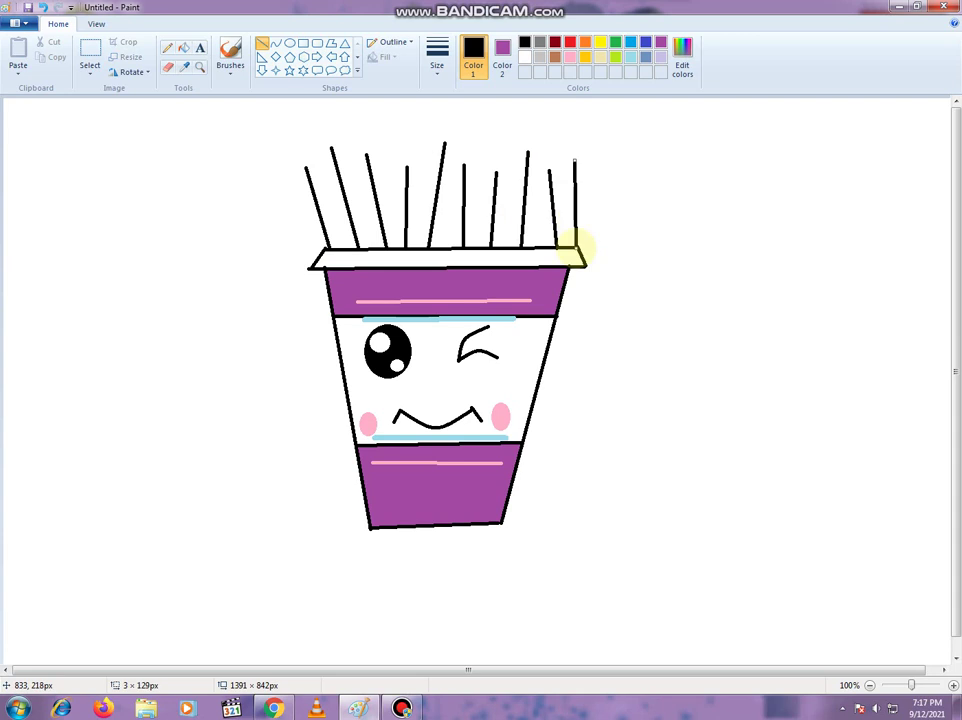
left_click(575, 371)
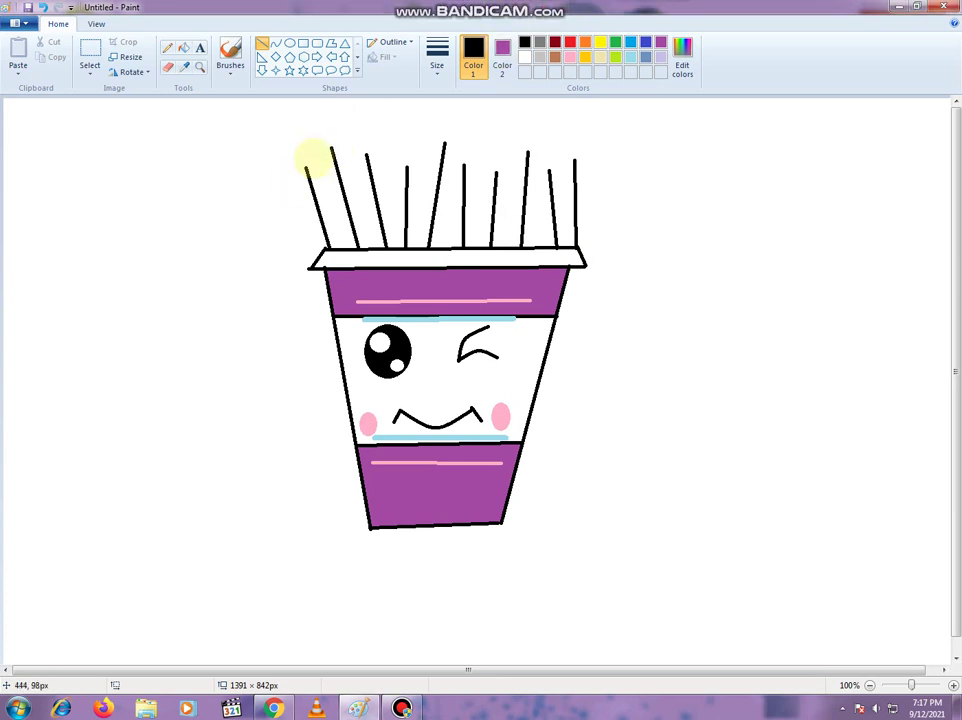
Step: Join the upper ends of the first three black lines from the left with jagged zigzag strokes, closing the first two pencil bodies
mouse_move(303, 167)
left_mouse_down()
mouse_move(323, 173)
mouse_move(329, 155)
mouse_move(322, 166)
left_mouse_up()
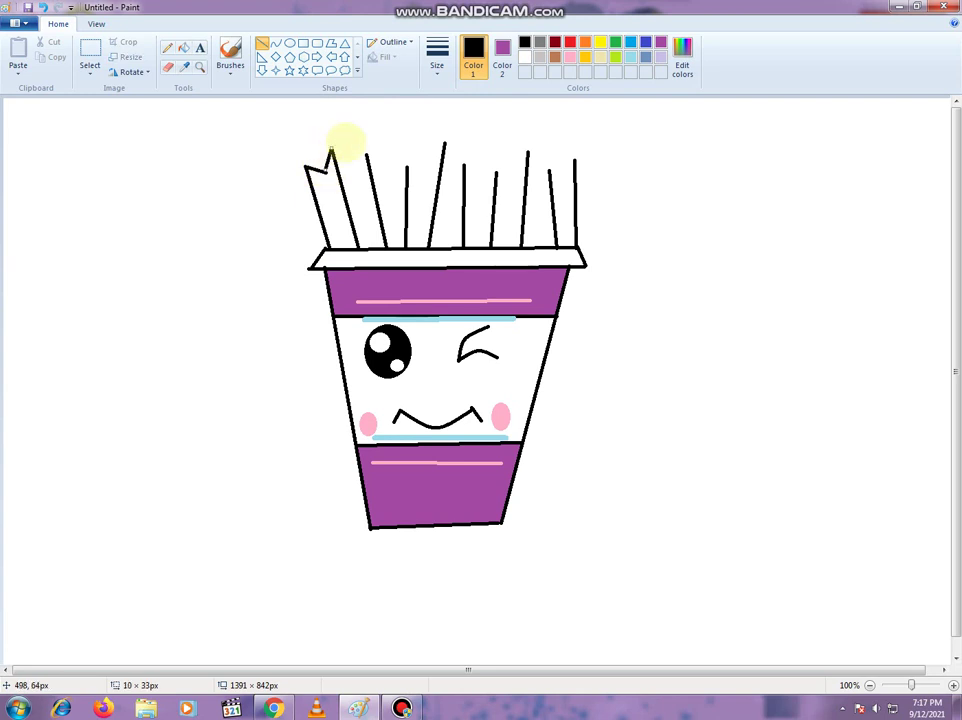
mouse_move(331, 148)
left_mouse_down()
mouse_move(349, 156)
mouse_move(350, 144)
left_mouse_up()
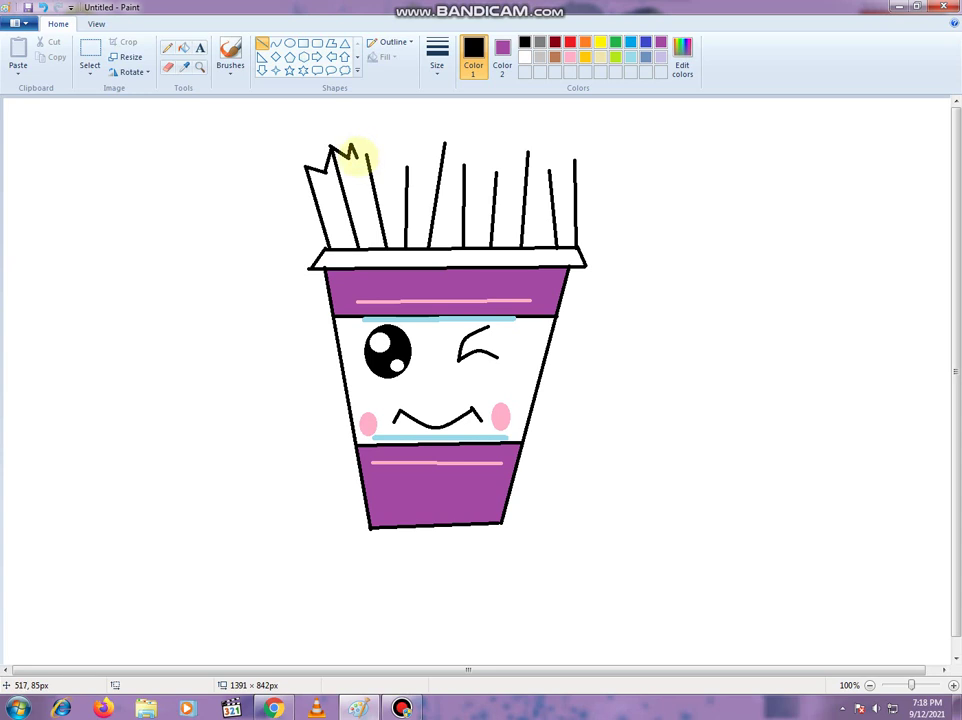
left_click_drag(355, 153, 367, 154)
left_click(355, 120)
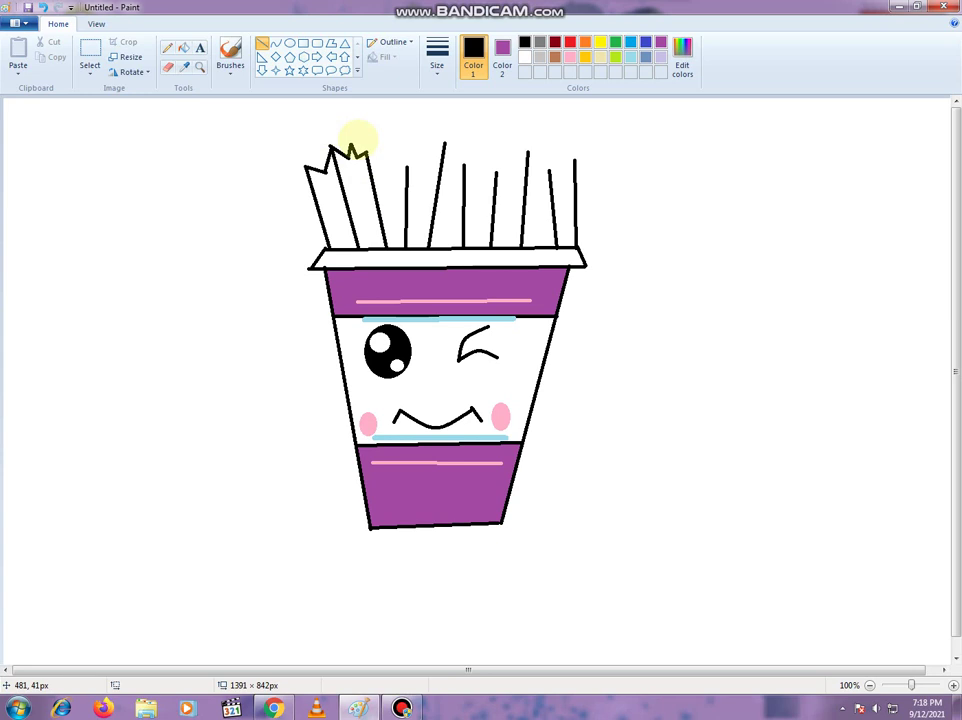
Step: Draw a small zigzag edge of short black lines across the top of the third pencil body
mouse_move(365, 152)
left_mouse_down()
mouse_move(378, 162)
mouse_move(377, 145)
mouse_move(363, 148)
mouse_move(372, 157)
left_mouse_up()
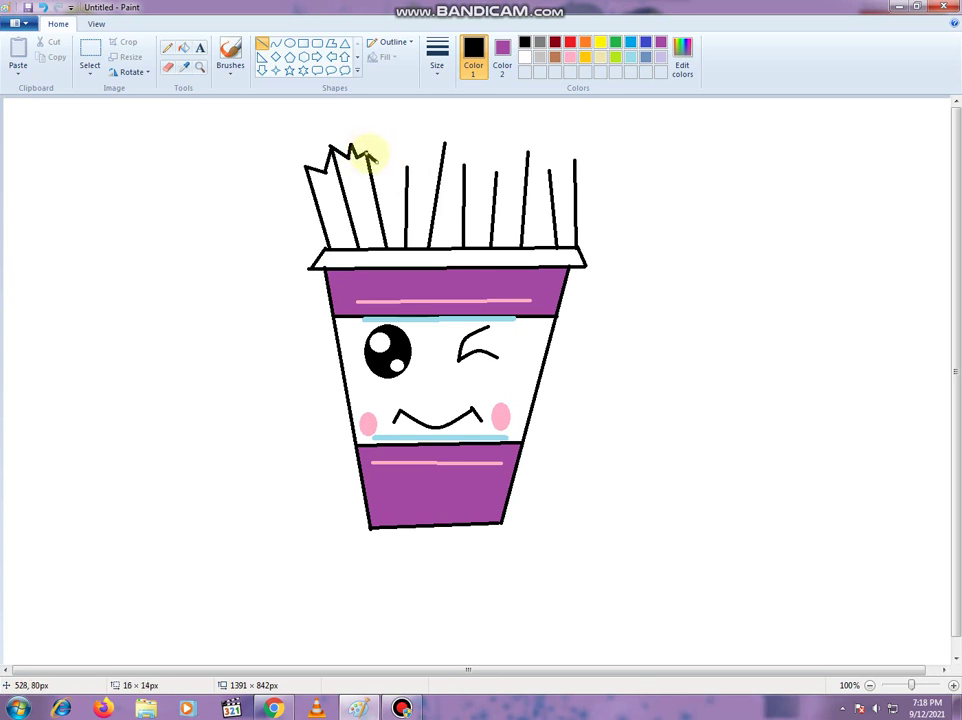
left_click(381, 130)
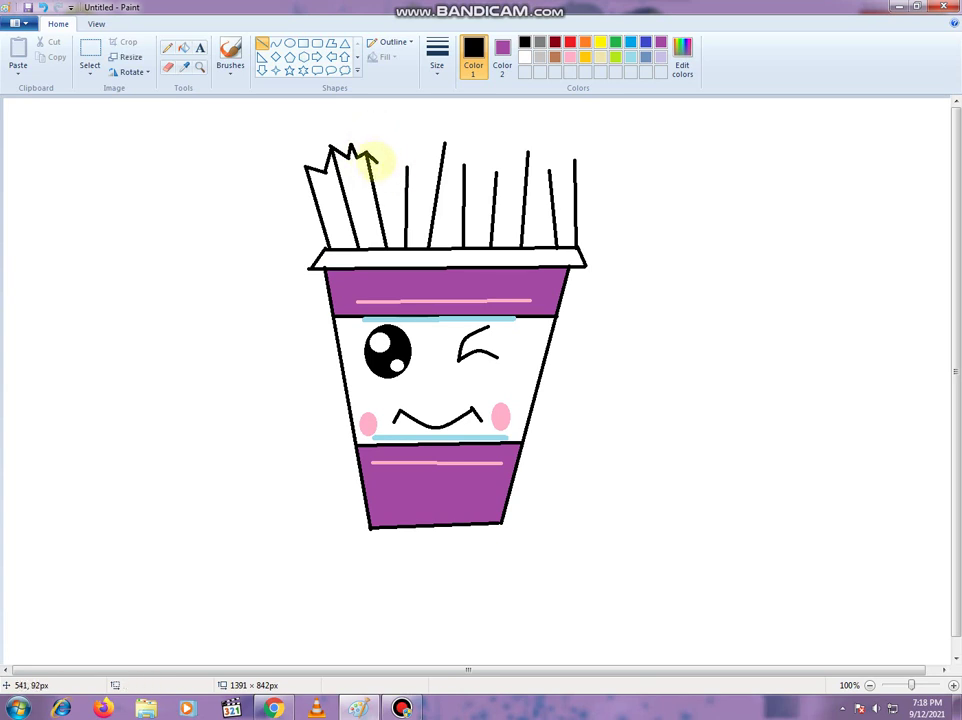
left_click(393, 154)
mouse_move(383, 157)
left_mouse_down()
mouse_move(393, 160)
mouse_move(393, 138)
mouse_move(396, 160)
left_mouse_up()
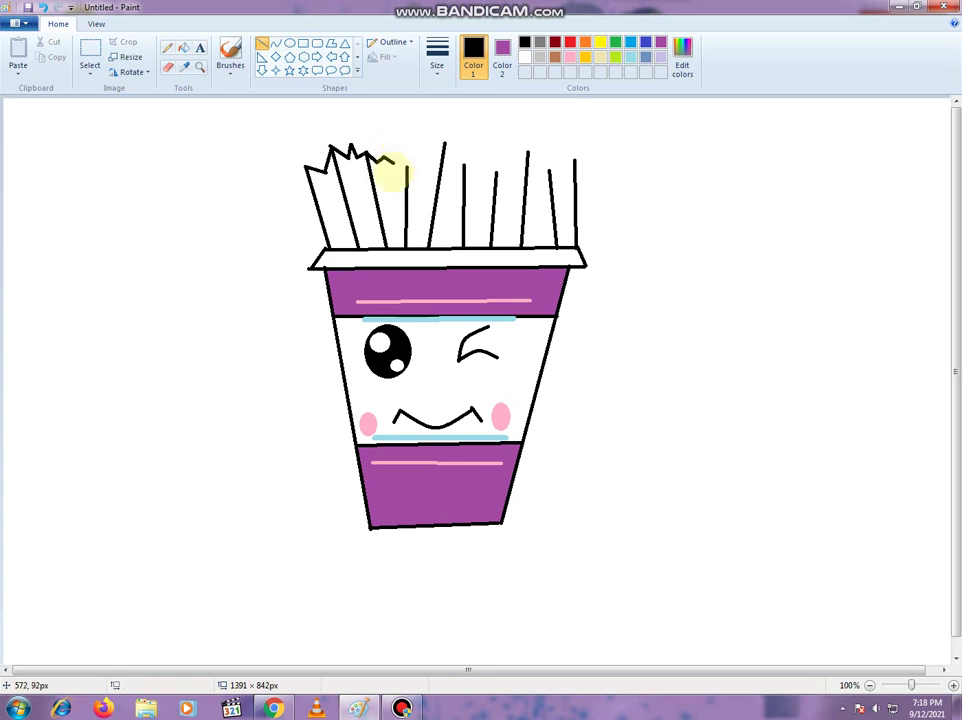
mouse_move(399, 158)
left_mouse_down()
mouse_move(406, 153)
mouse_move(406, 173)
left_mouse_up()
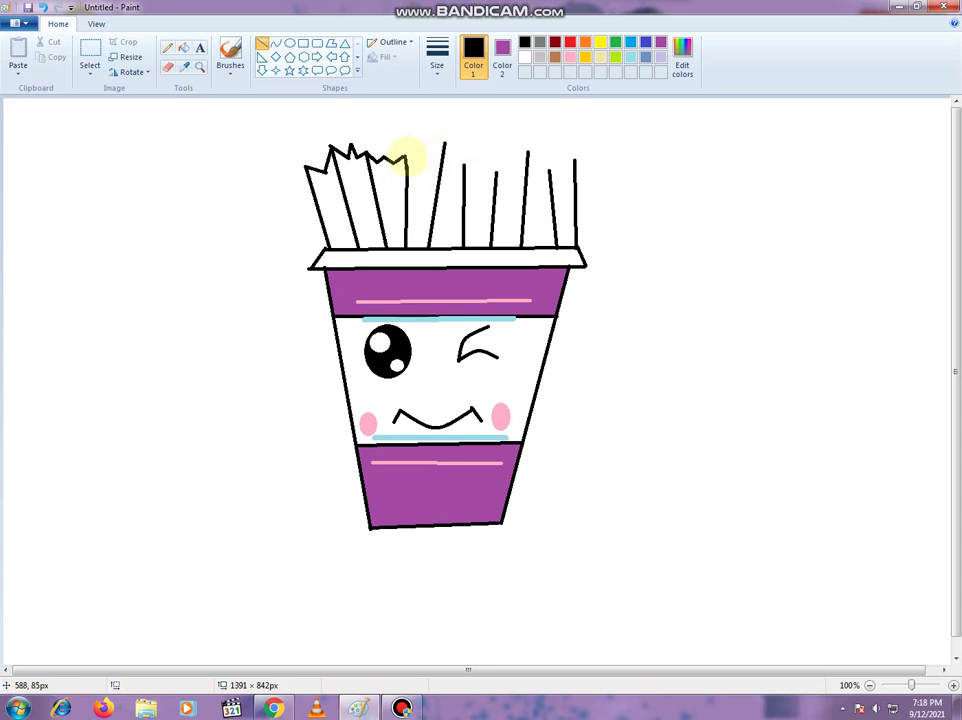
Step: Close the top of the fourth pencil body with a black zigzag edge between its two side lines
mouse_move(407, 165)
left_mouse_down()
mouse_move(418, 140)
mouse_move(417, 169)
left_mouse_up()
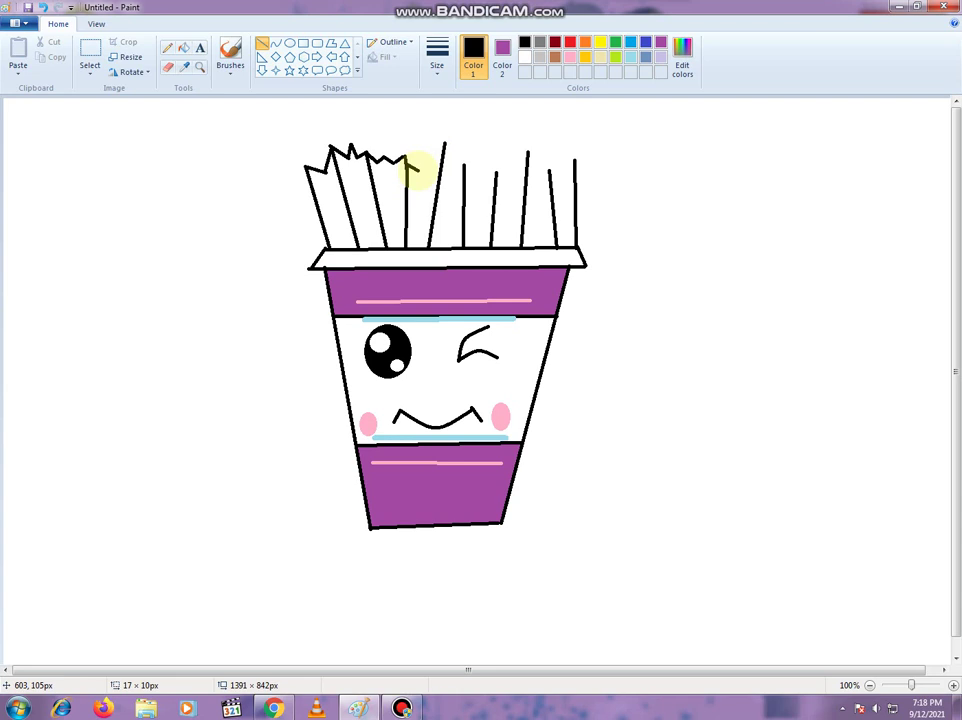
left_click(419, 167)
mouse_move(417, 170)
left_mouse_down()
mouse_move(424, 150)
mouse_move(436, 168)
mouse_move(438, 153)
mouse_move(433, 168)
left_mouse_up()
left_click(414, 151)
left_click(427, 144)
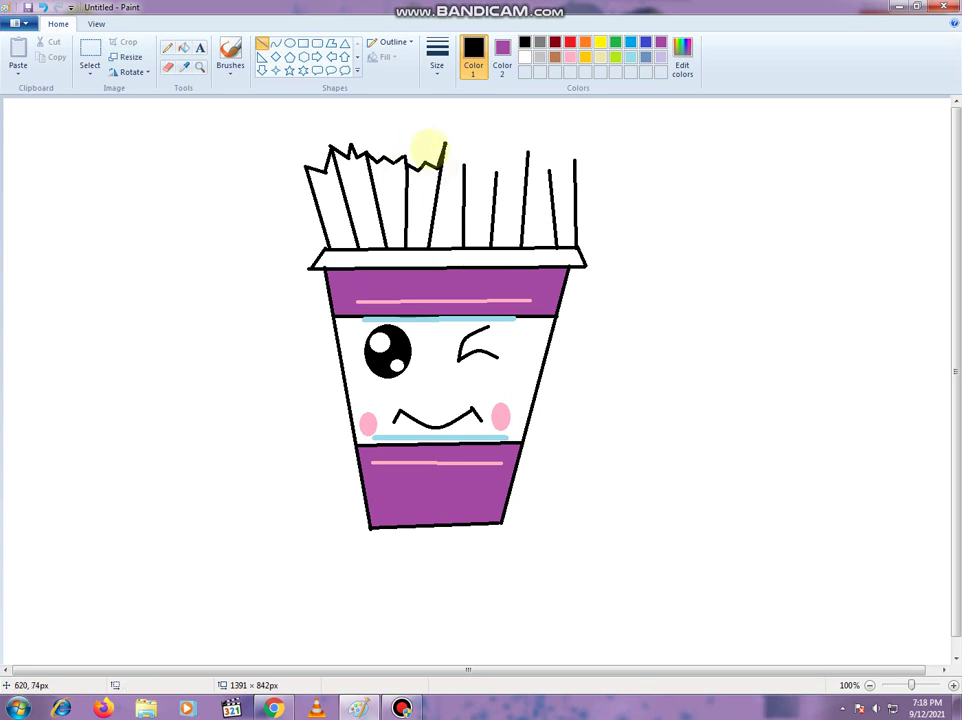
Step: Draw black zigzag edges across the tops of the fifth and sixth pencil bodies
mouse_move(443, 147)
left_mouse_down()
mouse_move(447, 155)
mouse_move(451, 133)
mouse_move(447, 150)
left_mouse_up()
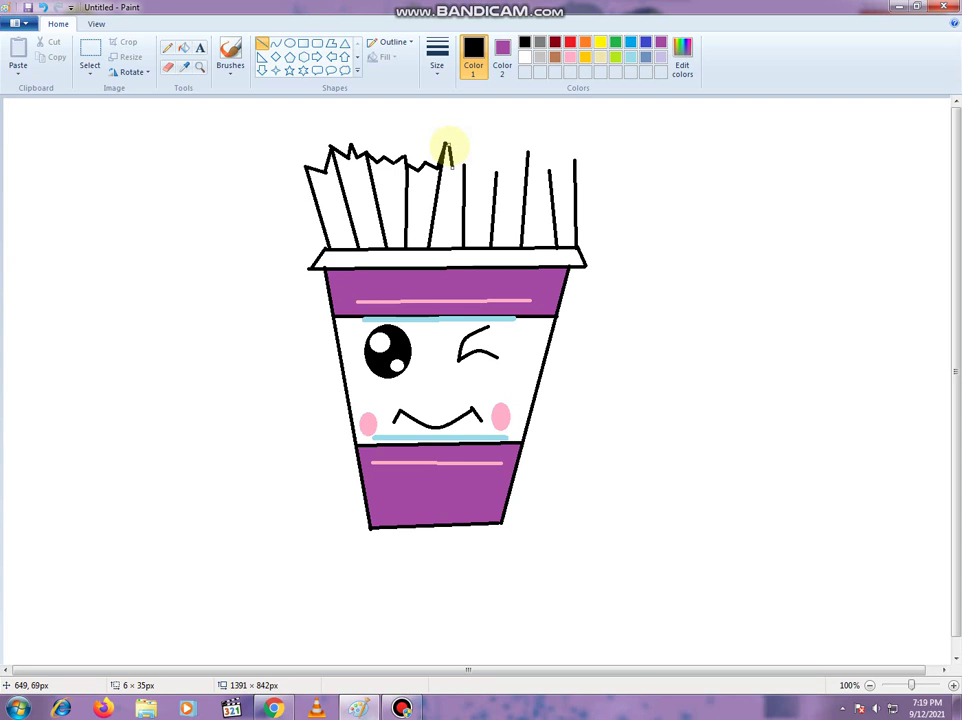
left_click(472, 128)
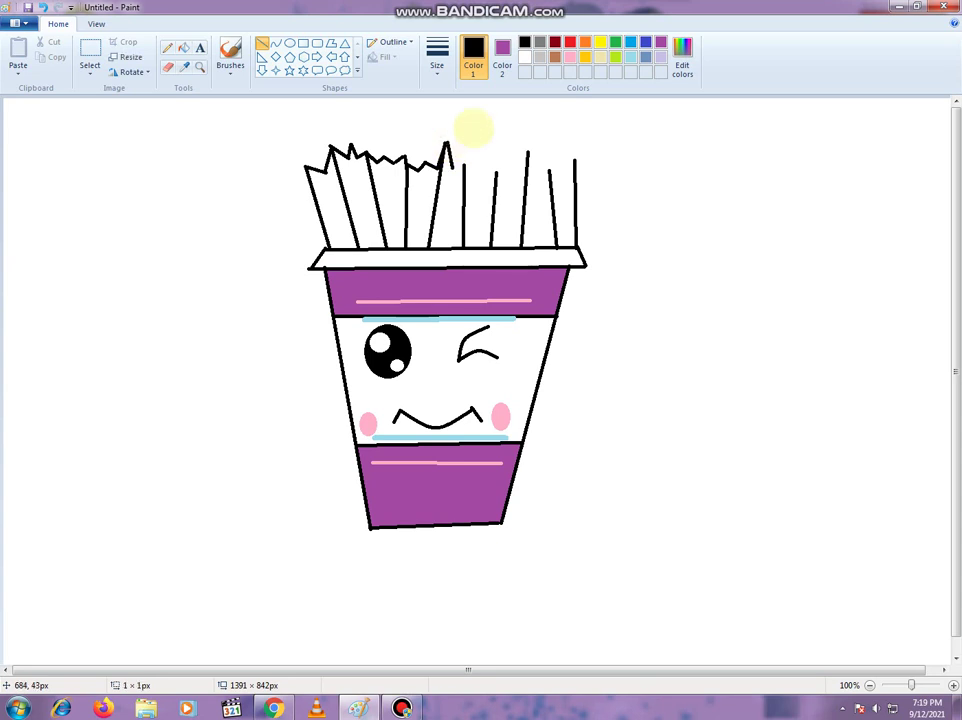
left_click_drag(453, 168, 464, 164)
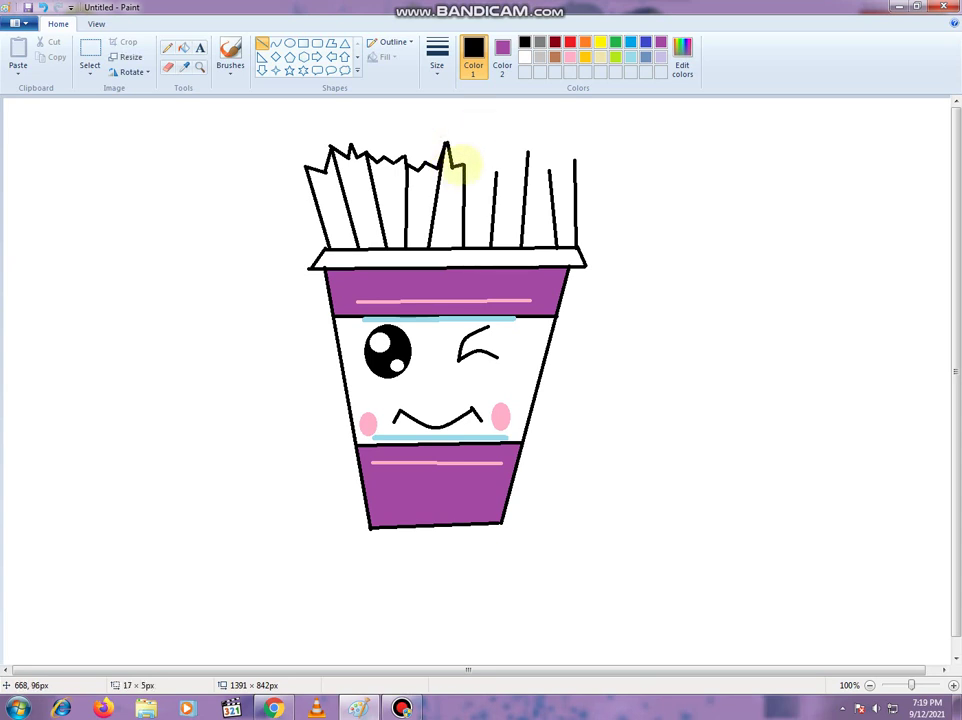
left_click(469, 132)
left_click_drag(462, 166, 468, 171)
left_click(470, 169)
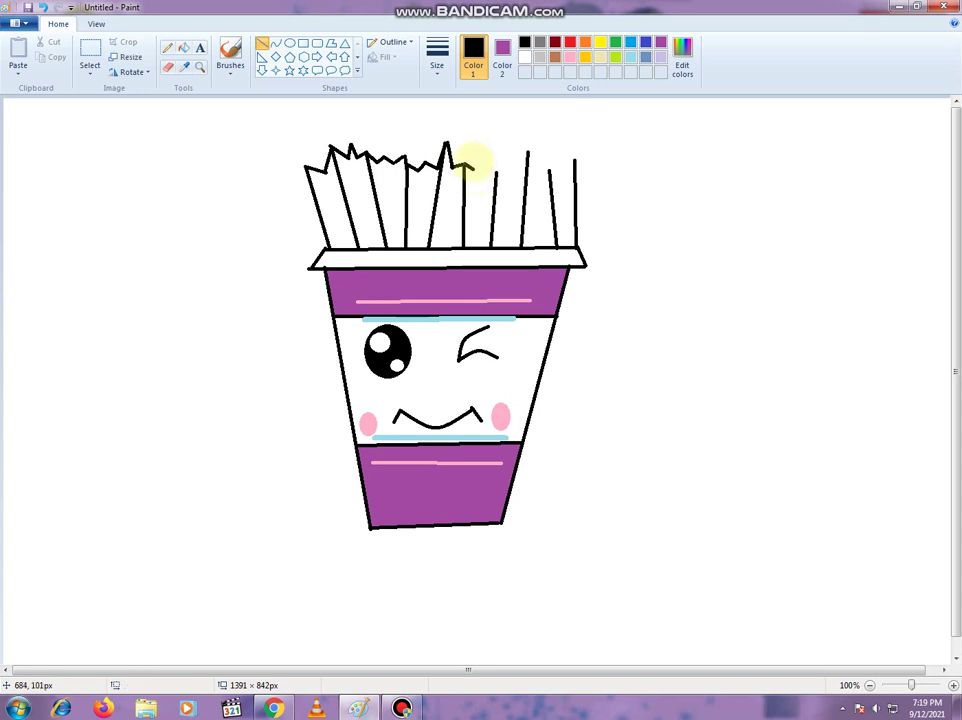
mouse_move(470, 167)
left_mouse_down()
mouse_move(483, 163)
mouse_move(484, 178)
left_mouse_up()
left_click(481, 149)
left_click(469, 144)
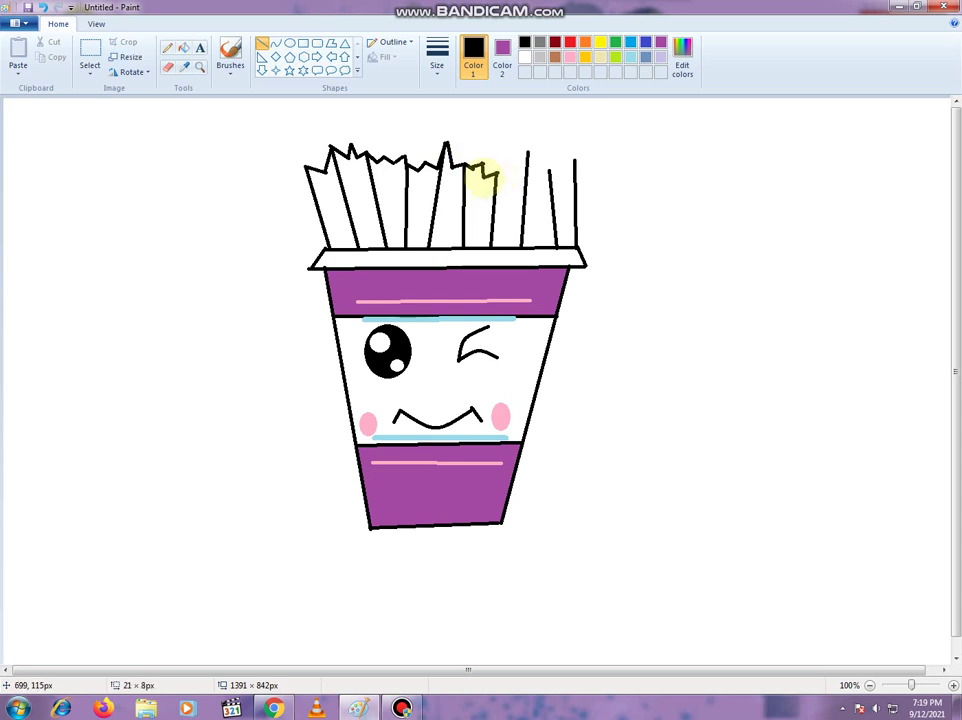
left_click(486, 137)
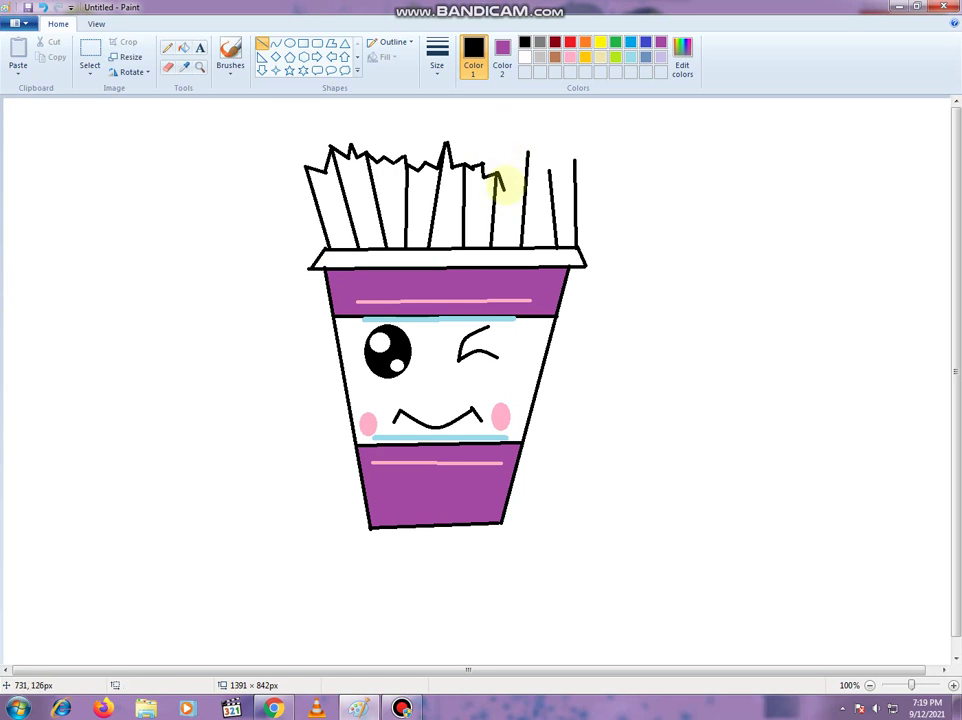
Step: Close the tops of the last three pencil bodies with black zigzag lines up to the rightmost line
left_click_drag(499, 178, 500, 163)
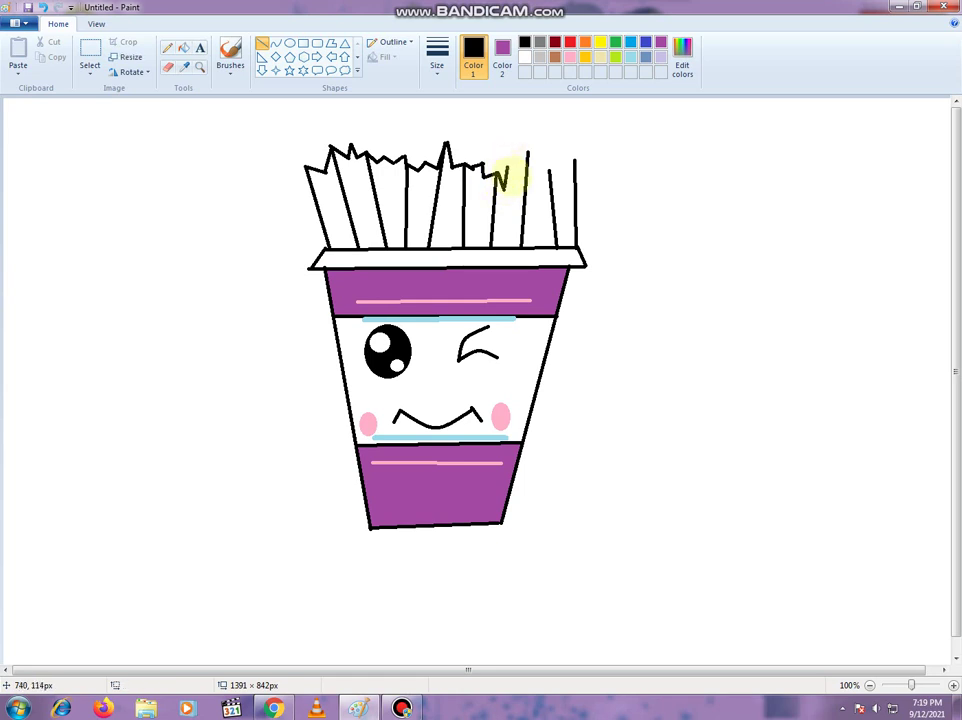
mouse_move(507, 167)
left_mouse_down()
mouse_move(519, 181)
mouse_move(527, 156)
mouse_move(519, 183)
mouse_move(537, 163)
mouse_move(545, 168)
mouse_move(543, 159)
mouse_move(552, 174)
left_mouse_up()
left_click(514, 155)
left_click(499, 130)
left_click(545, 167)
left_click(522, 156)
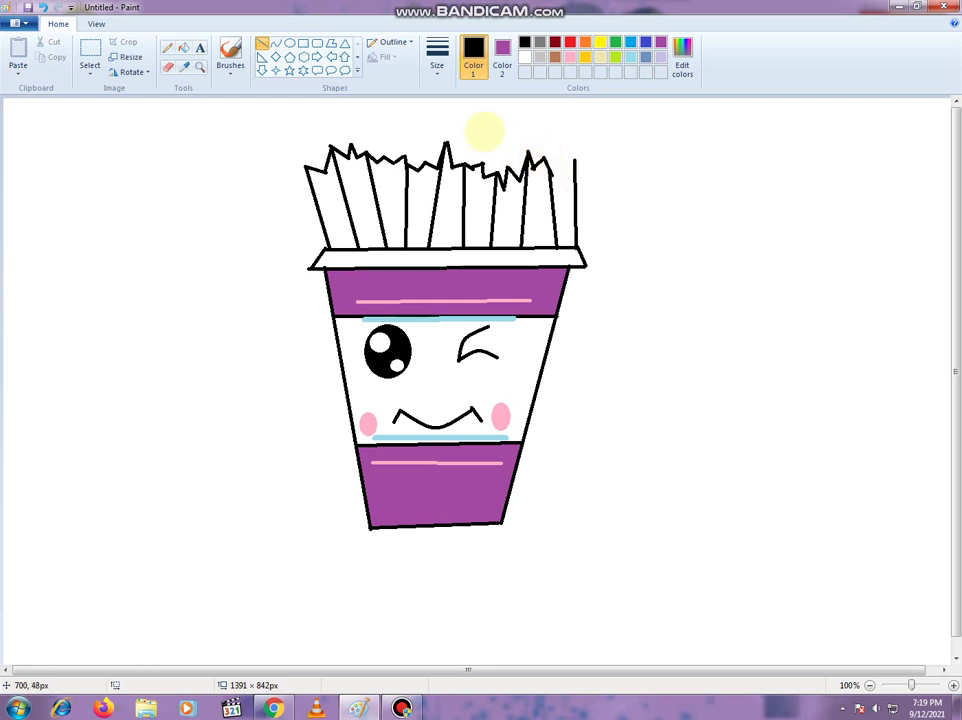
left_click(532, 155)
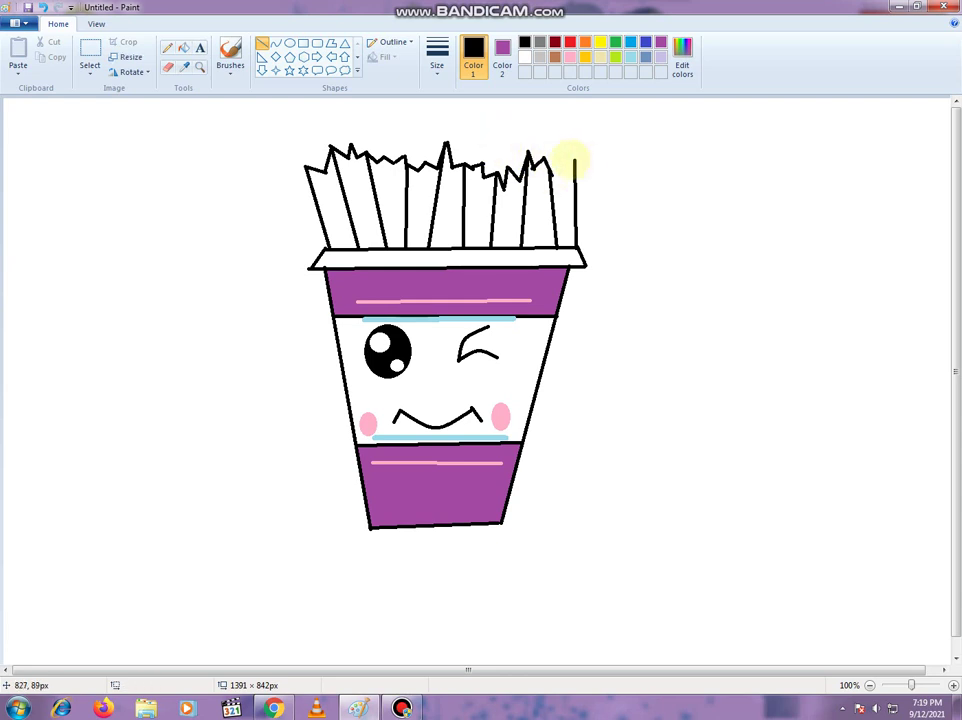
left_click_drag(575, 160, 561, 173)
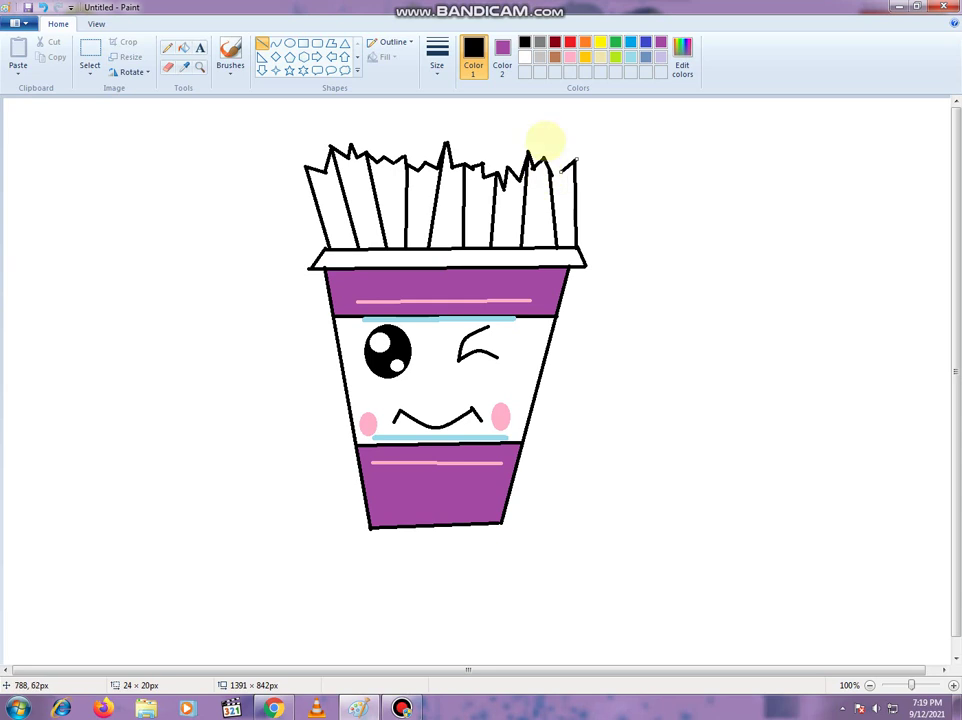
left_click(540, 165)
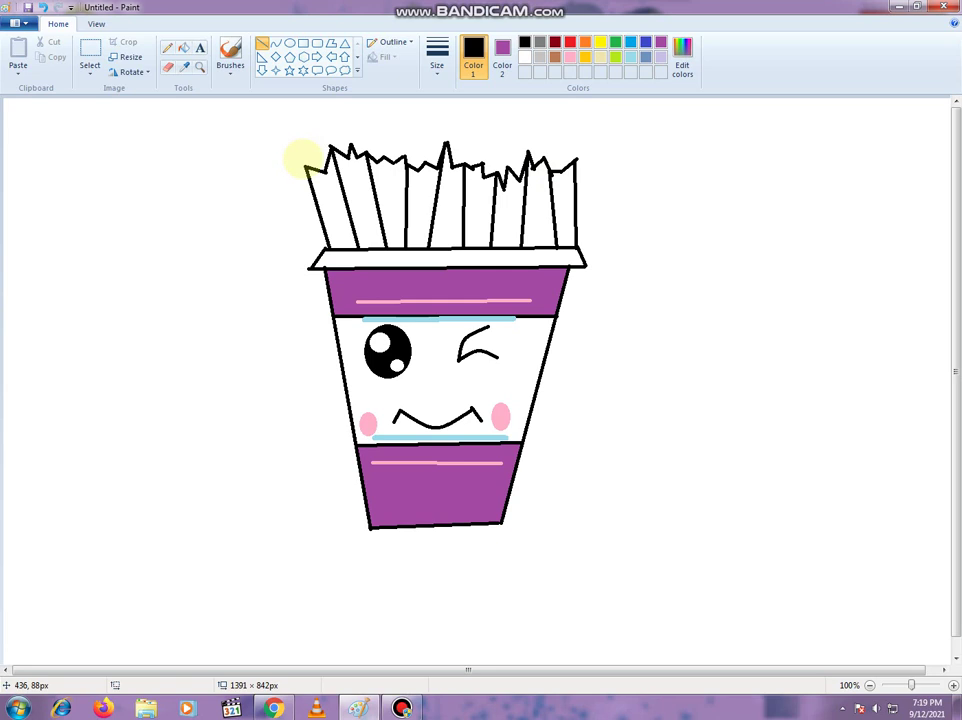
Step: Draw pointed black triangular tips above the zigzag edges of the first six pencils, with sides about 50 to 89 px tall
mouse_move(307, 167)
left_mouse_down()
mouse_move(296, 122)
mouse_move(304, 134)
left_mouse_up()
left_click(304, 132)
mouse_move(304, 133)
left_mouse_down()
mouse_move(327, 151)
mouse_move(341, 106)
mouse_move(338, 115)
mouse_move(360, 120)
mouse_move(346, 117)
mouse_move(365, 154)
left_mouse_up()
left_click(332, 122)
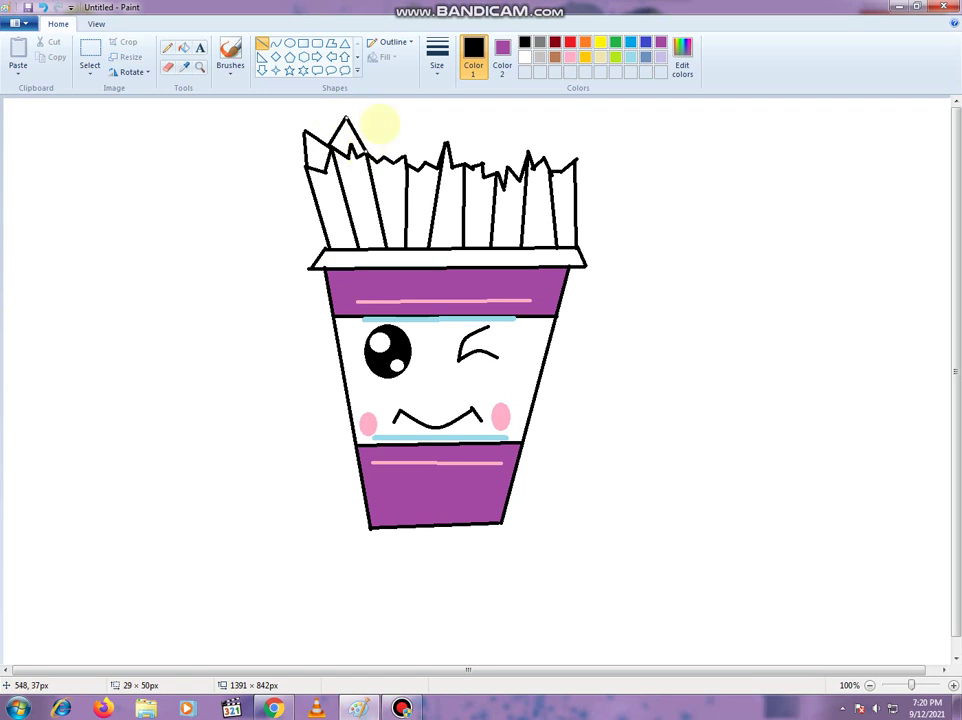
mouse_move(366, 152)
left_mouse_down()
mouse_move(379, 116)
mouse_move(410, 152)
mouse_move(386, 112)
mouse_move(380, 119)
left_mouse_up()
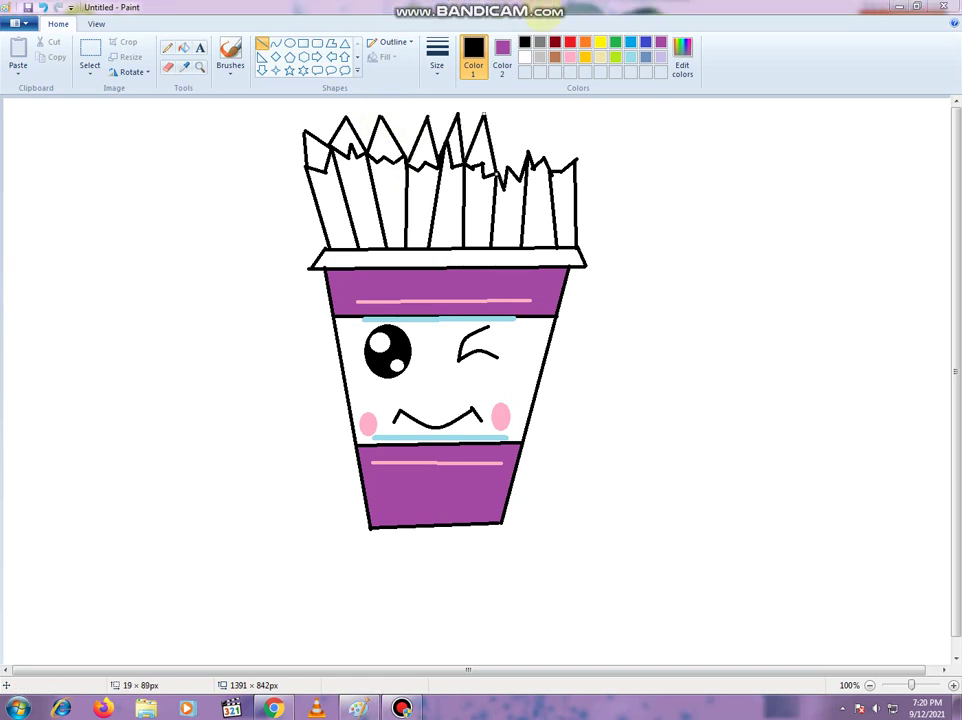
left_click_drag(484, 112, 484, 112)
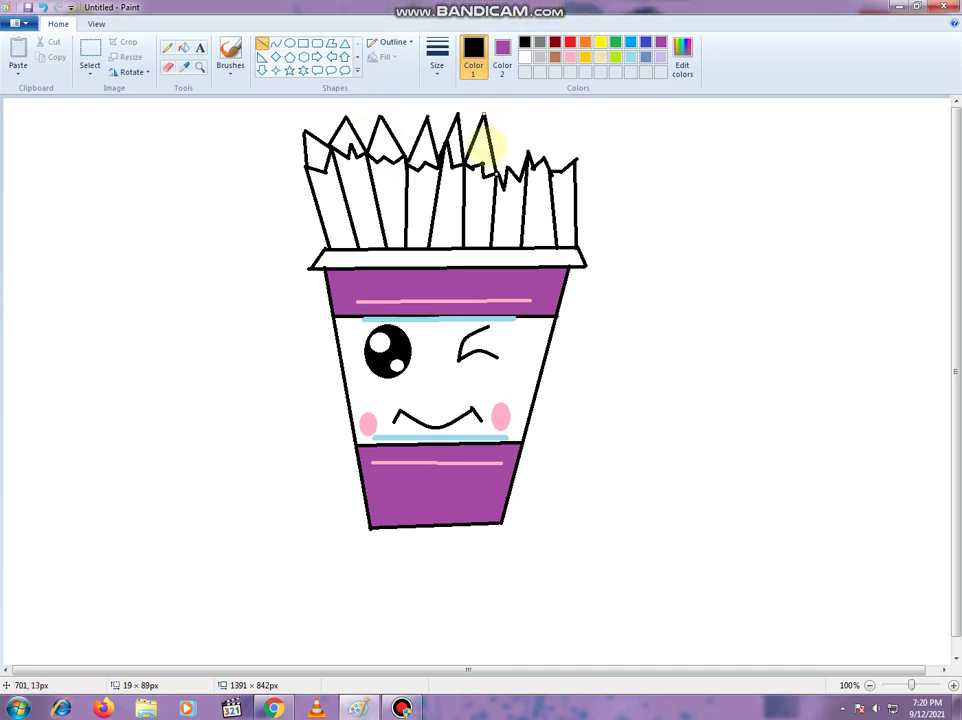
left_click(490, 171)
Step: Add pointed black tips above the last three pencils, ending at the rightmost body line
mouse_move(495, 170)
left_mouse_down()
mouse_move(506, 114)
mouse_move(502, 138)
mouse_move(511, 109)
mouse_move(512, 122)
mouse_move(537, 122)
mouse_move(536, 143)
mouse_move(541, 113)
mouse_move(550, 180)
left_mouse_up()
left_click(543, 124)
left_click_drag(582, 127, 576, 158)
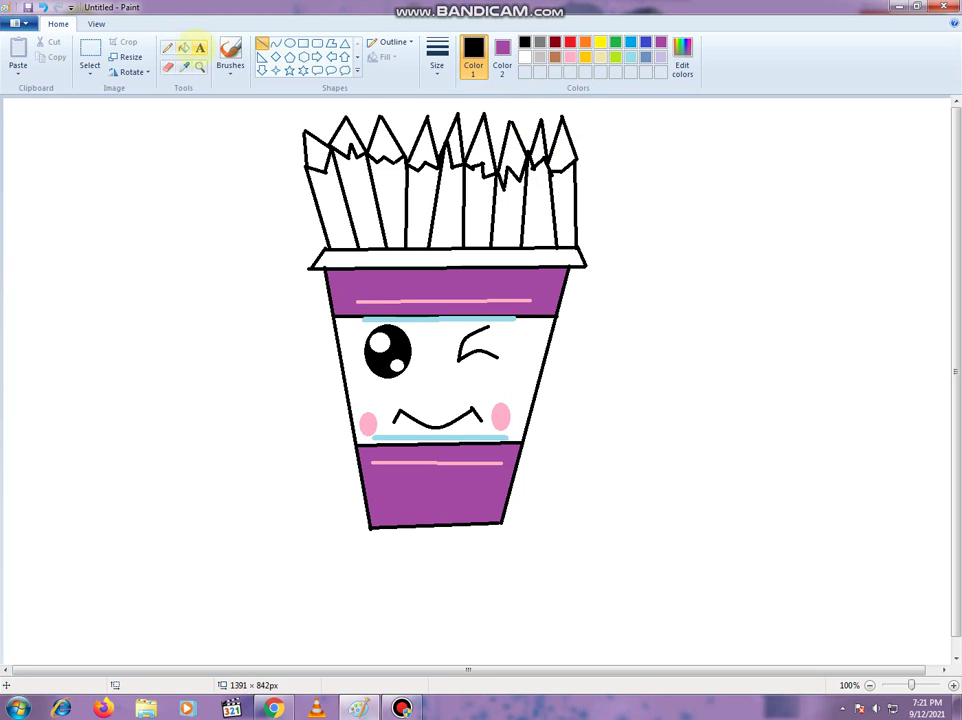
Step: Fill the three rightmost pencil bodies, from the right, with turquoise blue, light blue and green
left_click(183, 47)
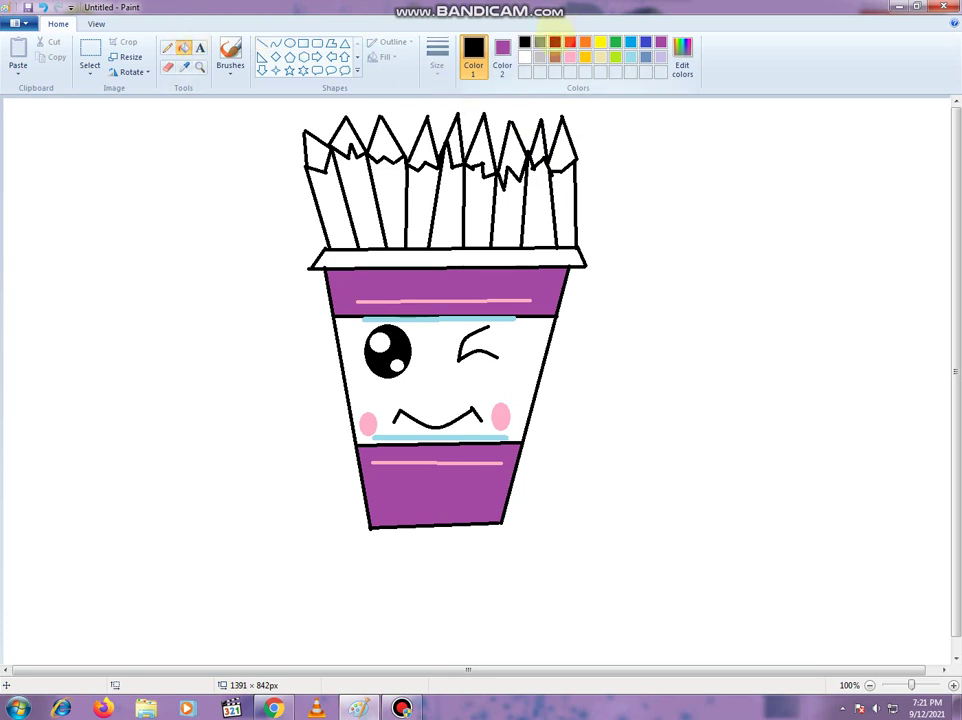
left_click(630, 41)
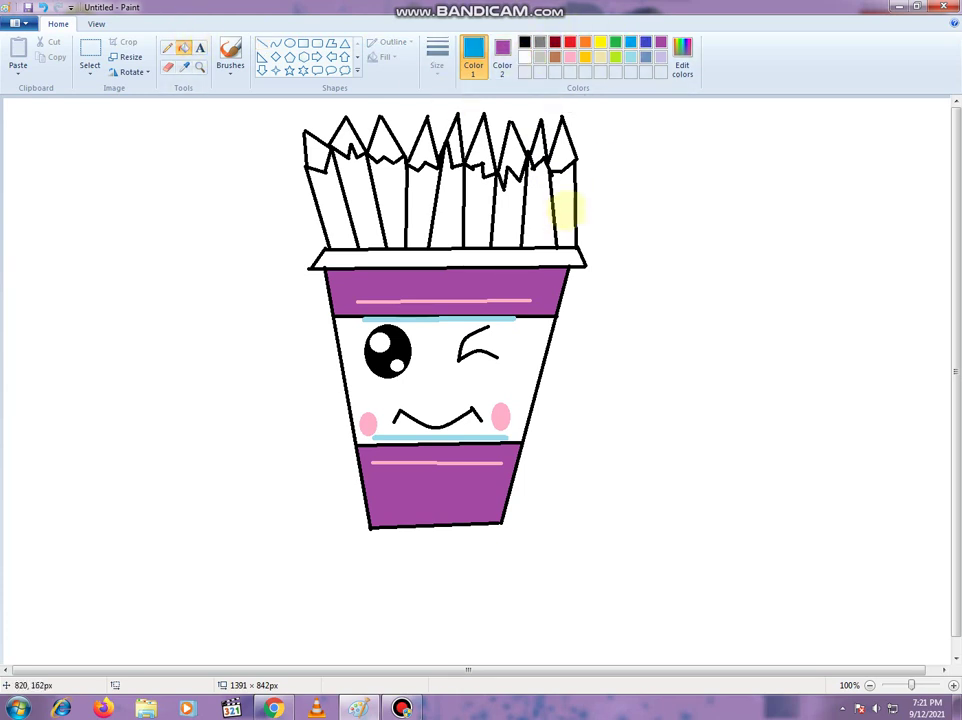
left_click(564, 210)
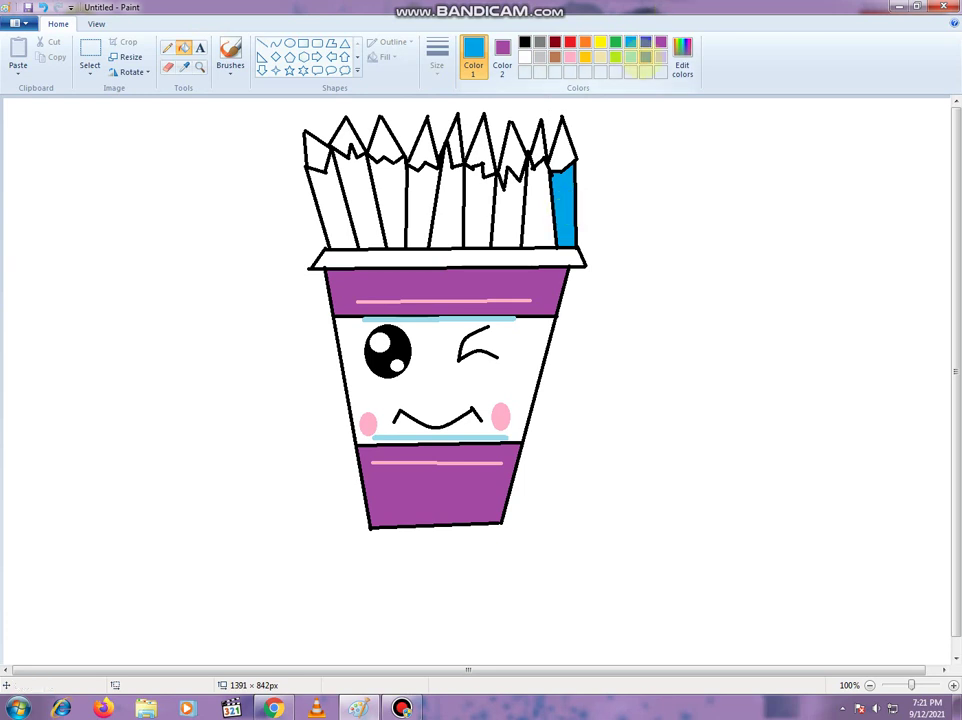
left_click(630, 57)
left_click(540, 175)
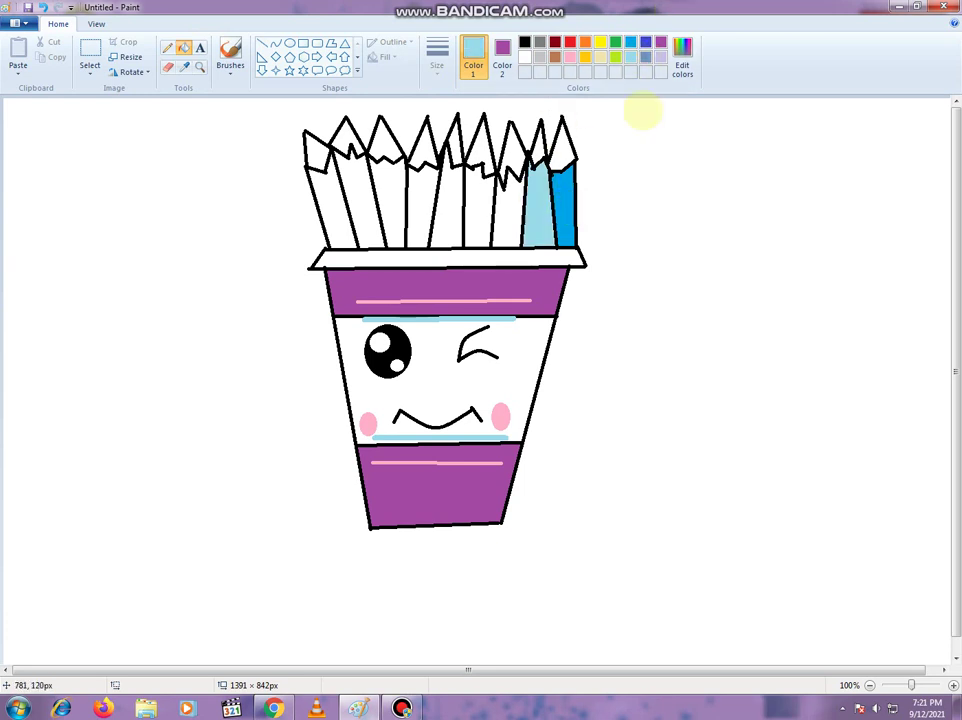
left_click(615, 42)
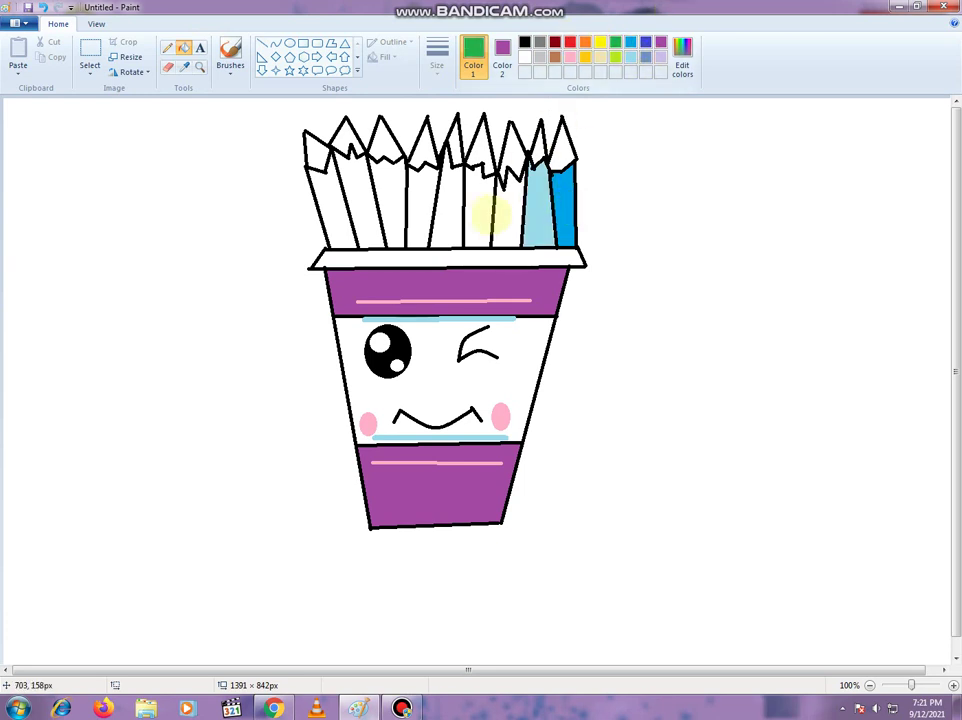
left_click(510, 208)
Step: Fill the sixth, fifth and fourth pencil bodies from the left with lime, yellow and orange respectively
left_click(615, 57)
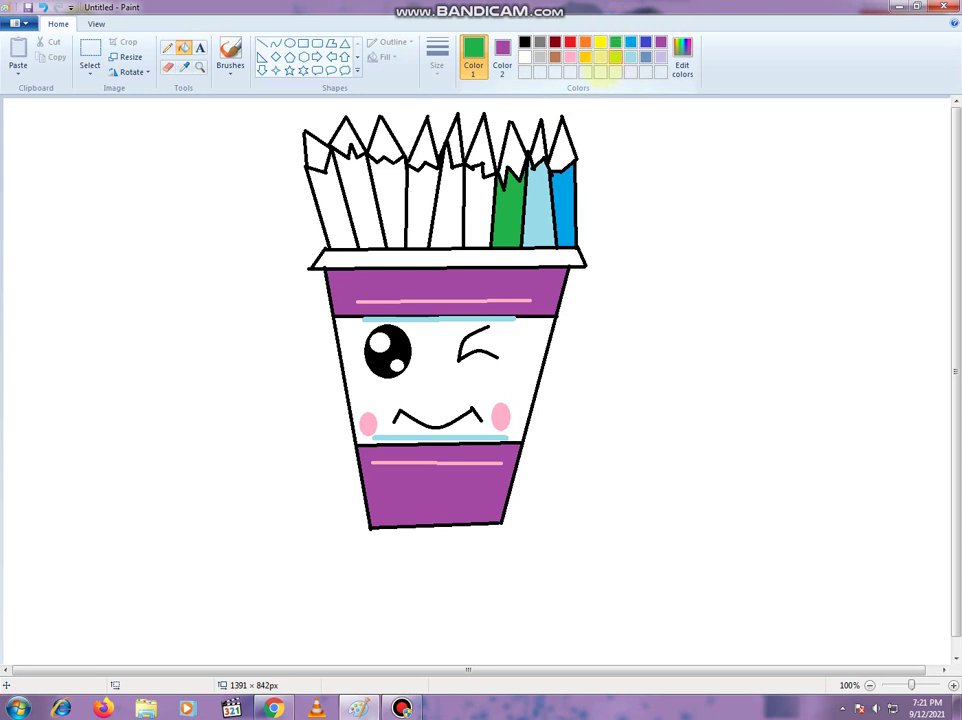
left_click(480, 180)
left_click(600, 42)
left_click(445, 185)
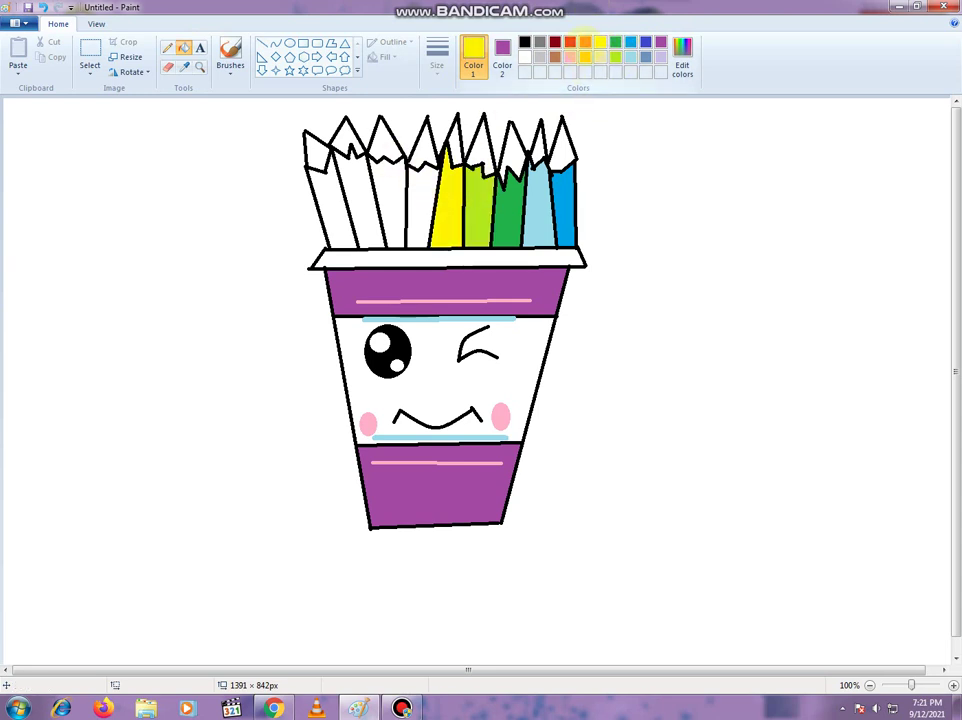
left_click(585, 42)
left_click(418, 200)
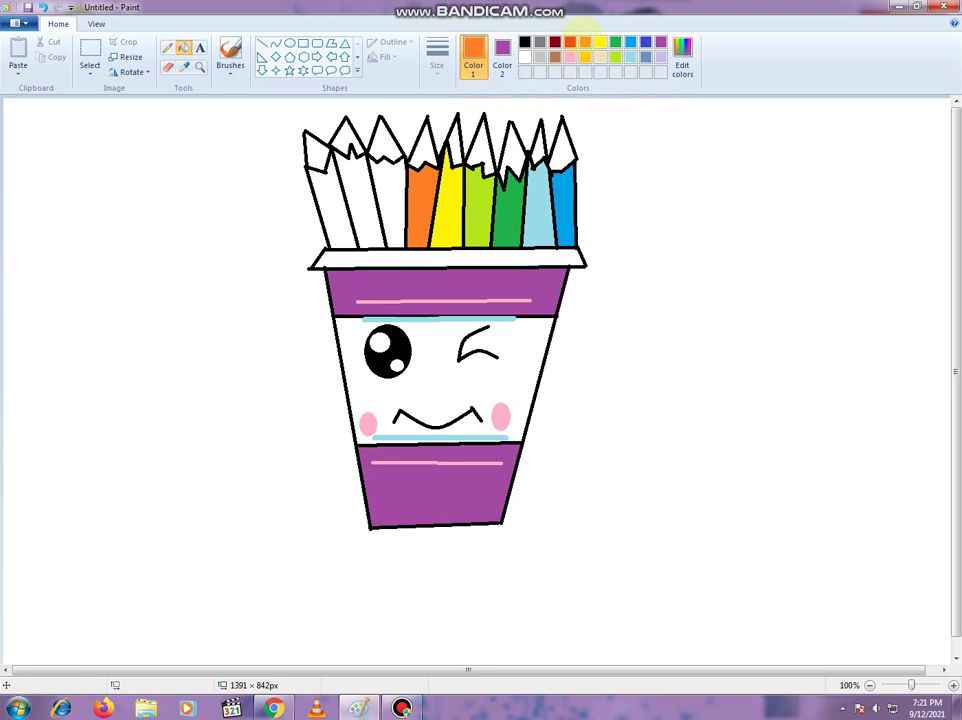
Step: Fill the third, second and first pencil bodies from the left with red, dark red and brown respectively
left_click(570, 42)
left_click(388, 190)
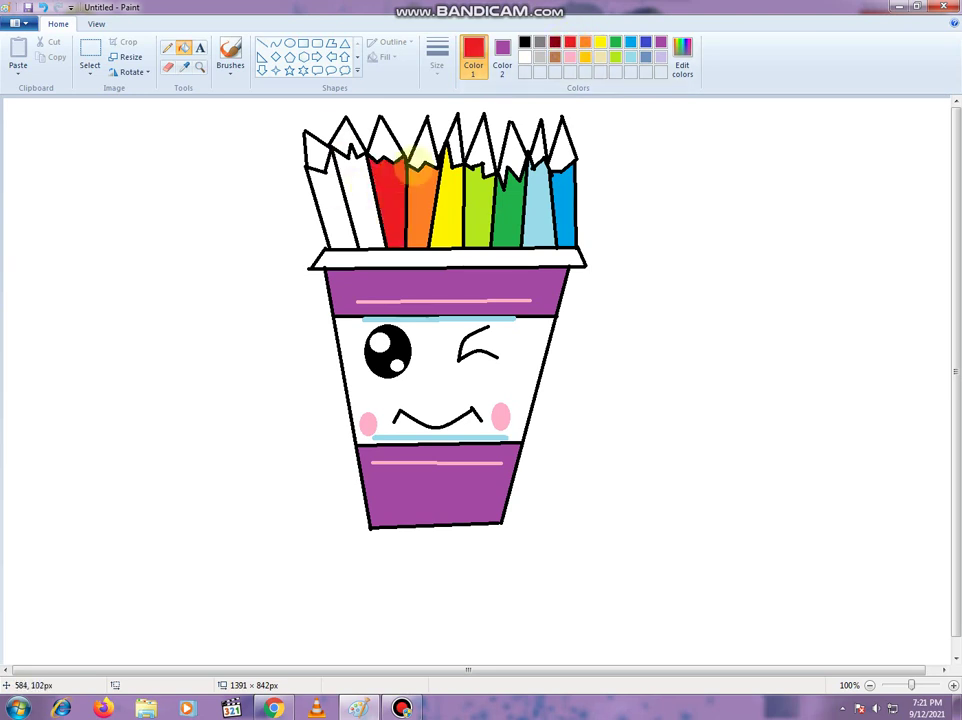
left_click(555, 42)
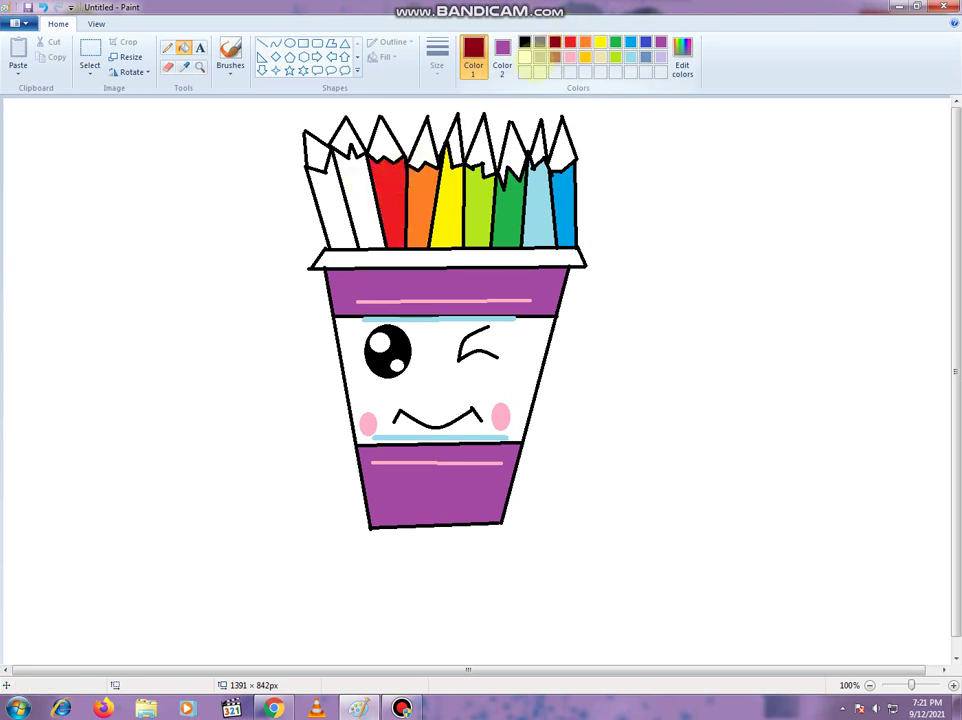
left_click(362, 195)
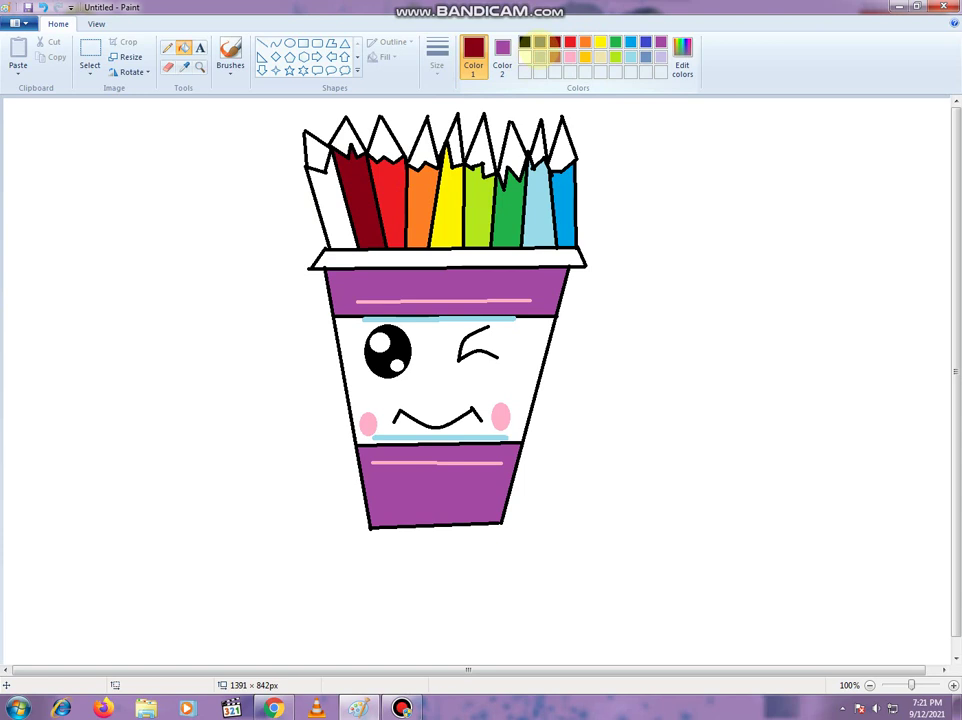
left_click(555, 57)
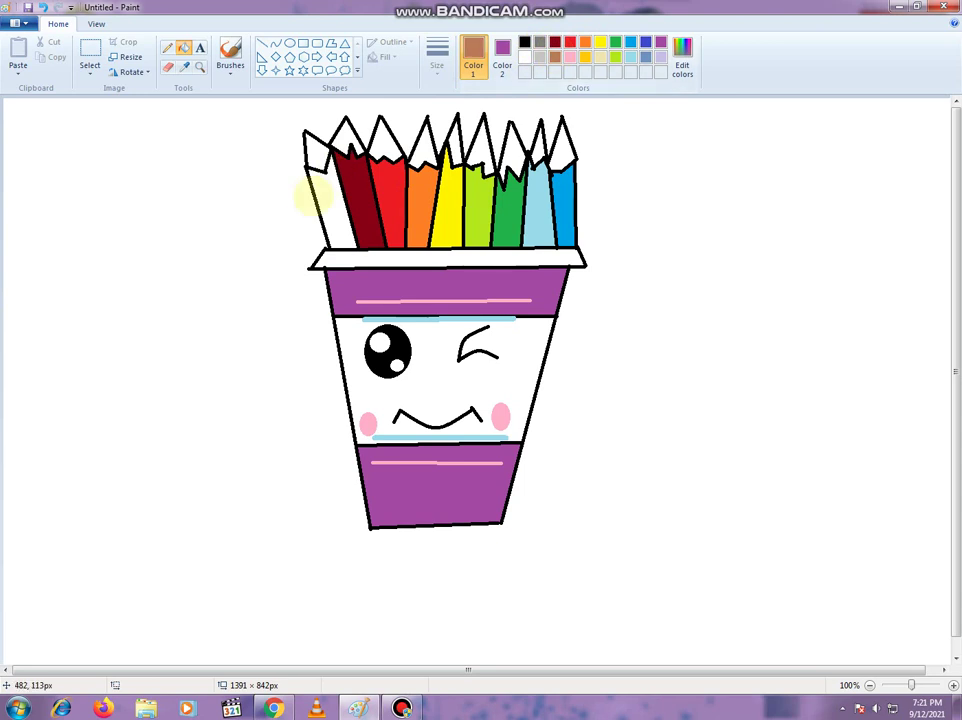
left_click(330, 205)
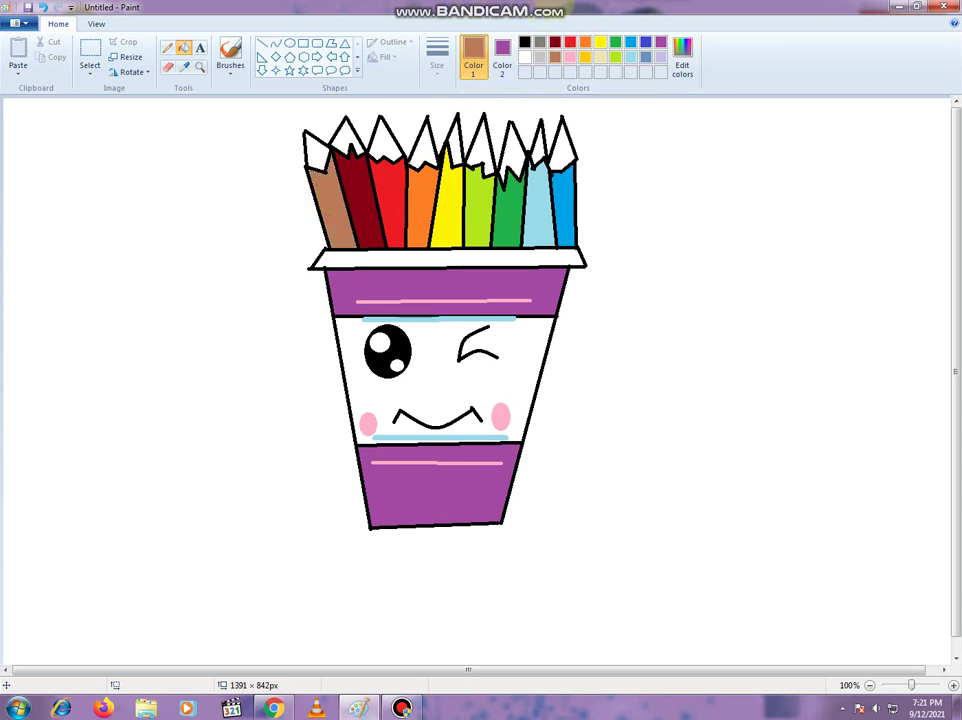
Step: Draw short black curves across the nine pencil tips to mark off the leads, the last two about 16 × 15 px and 24 × 5 px
left_click(524, 41)
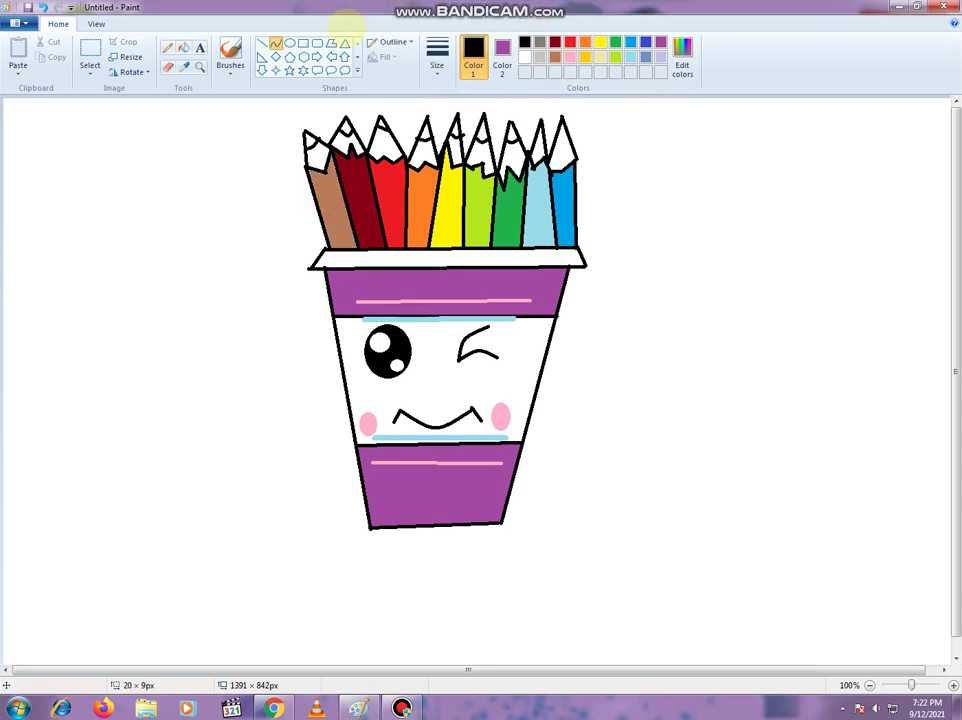
left_click(275, 44)
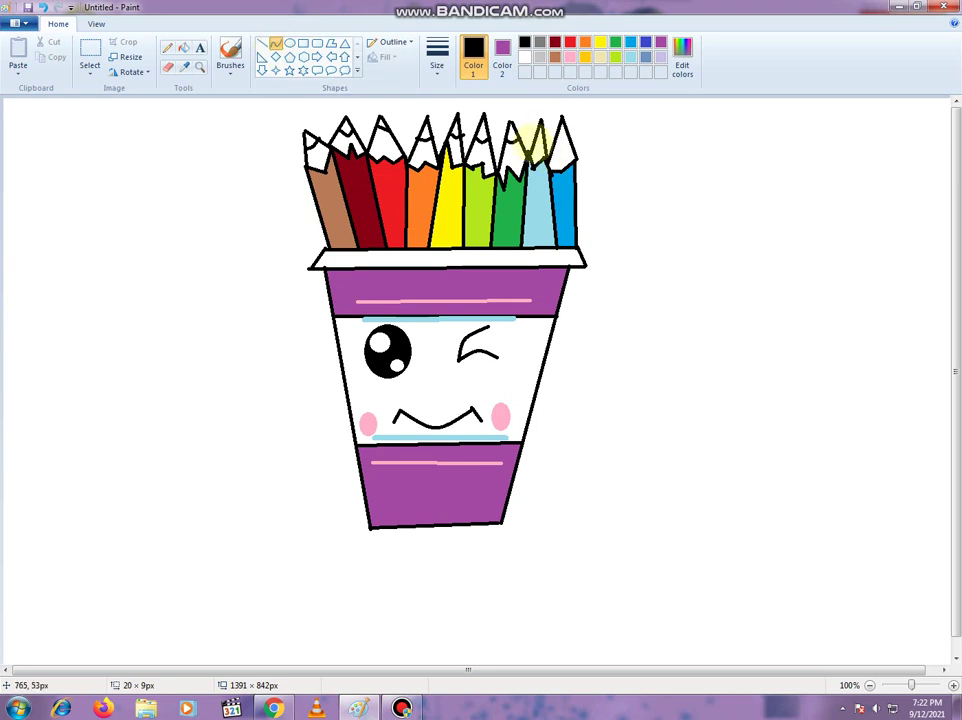
mouse_move(535, 146)
left_mouse_down()
mouse_move(546, 143)
mouse_move(540, 152)
left_mouse_up()
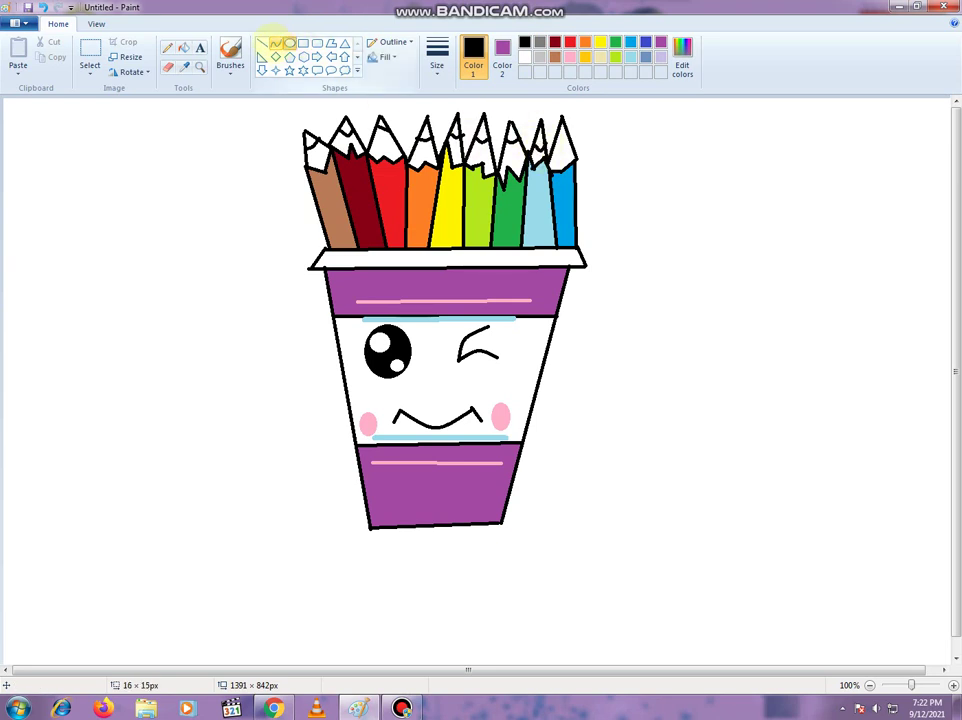
left_click_drag(554, 142, 564, 143)
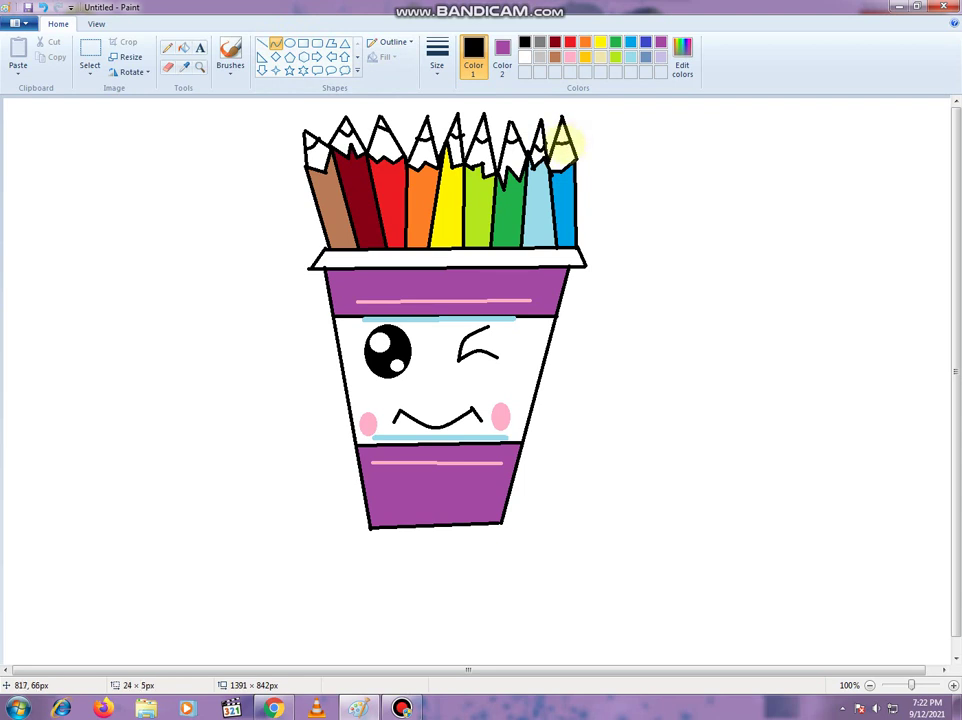
left_click(184, 47)
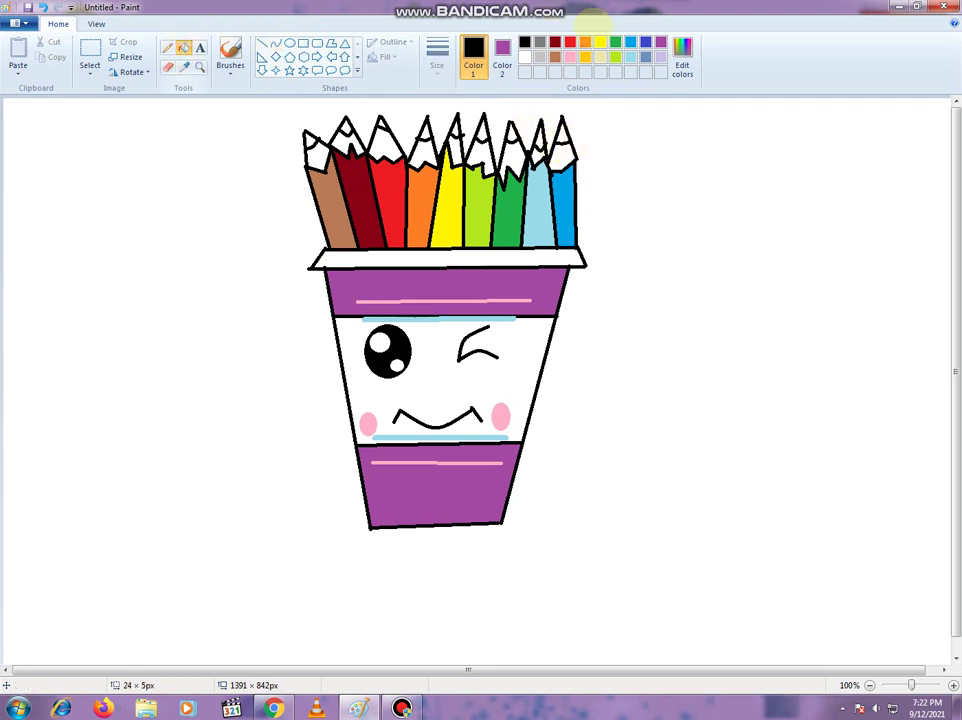